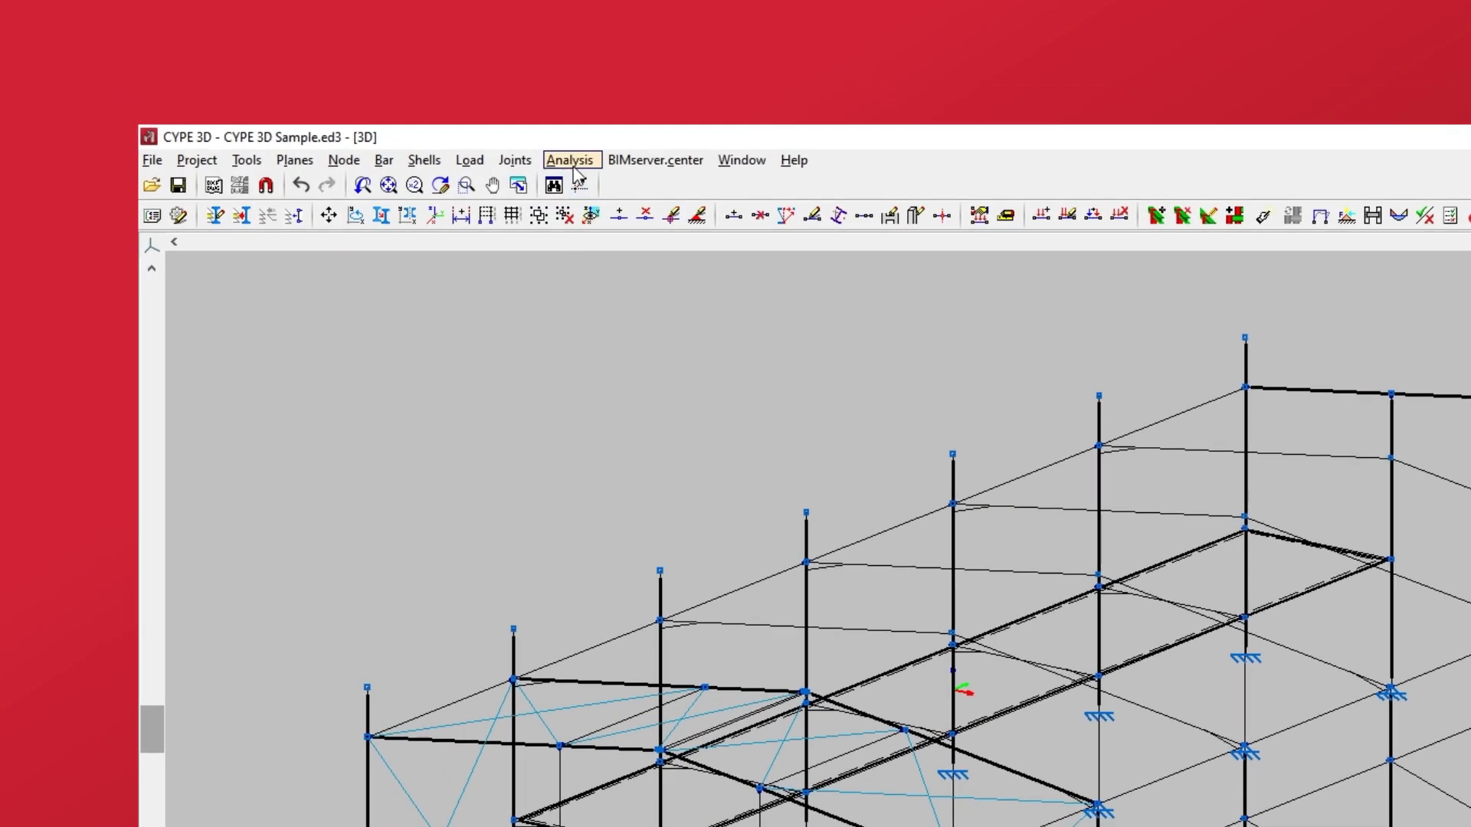
- Open the deformed shape and contour plot view of the active window, then close and reopen its display options
{"action": "left_click", "coordinate": [573, 166]}
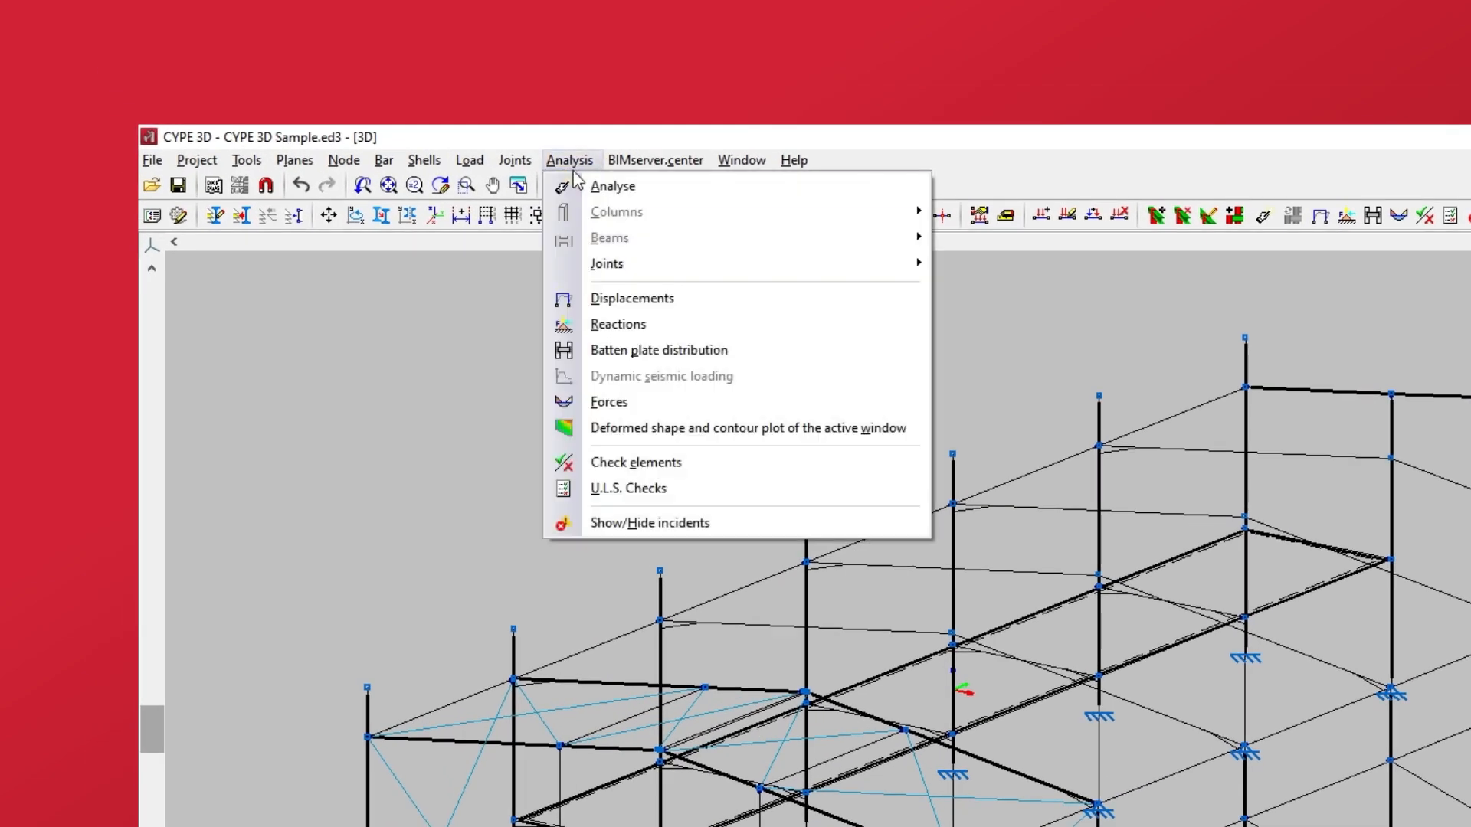
{"action": "left_click", "coordinate": [579, 431]}
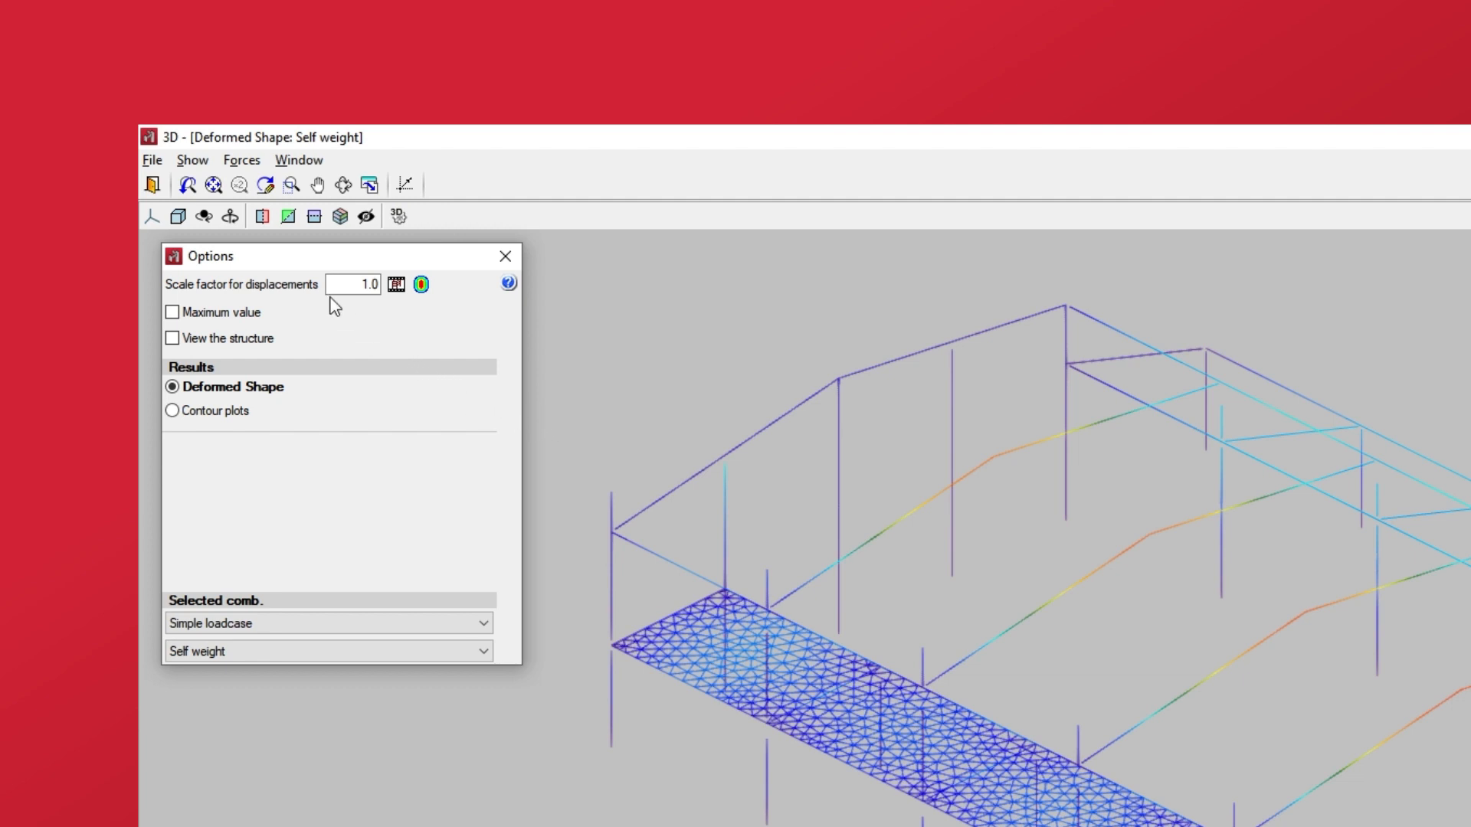
{"action": "left_click", "coordinate": [272, 262]}
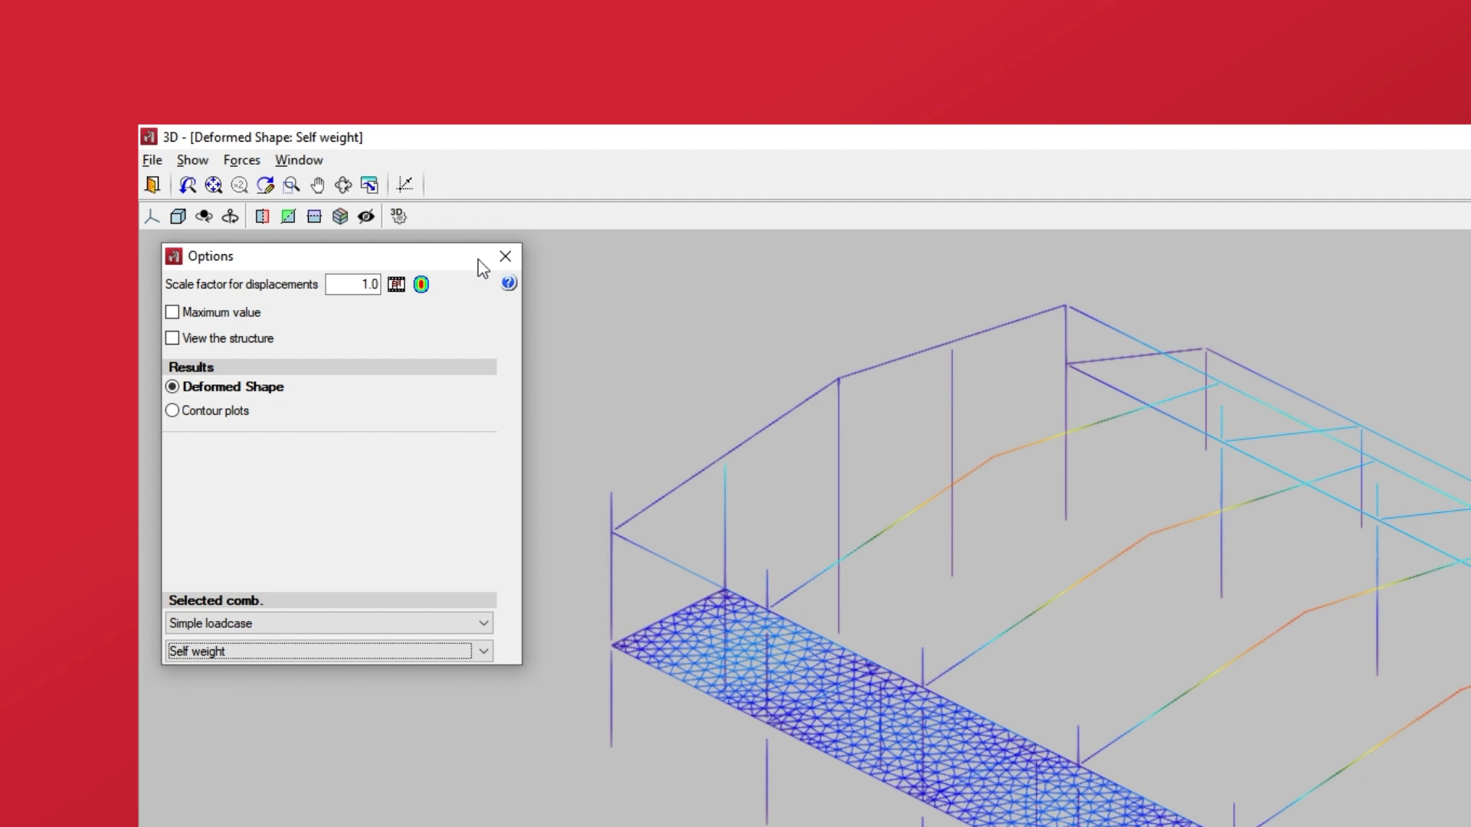
{"action": "left_click", "coordinate": [505, 259]}
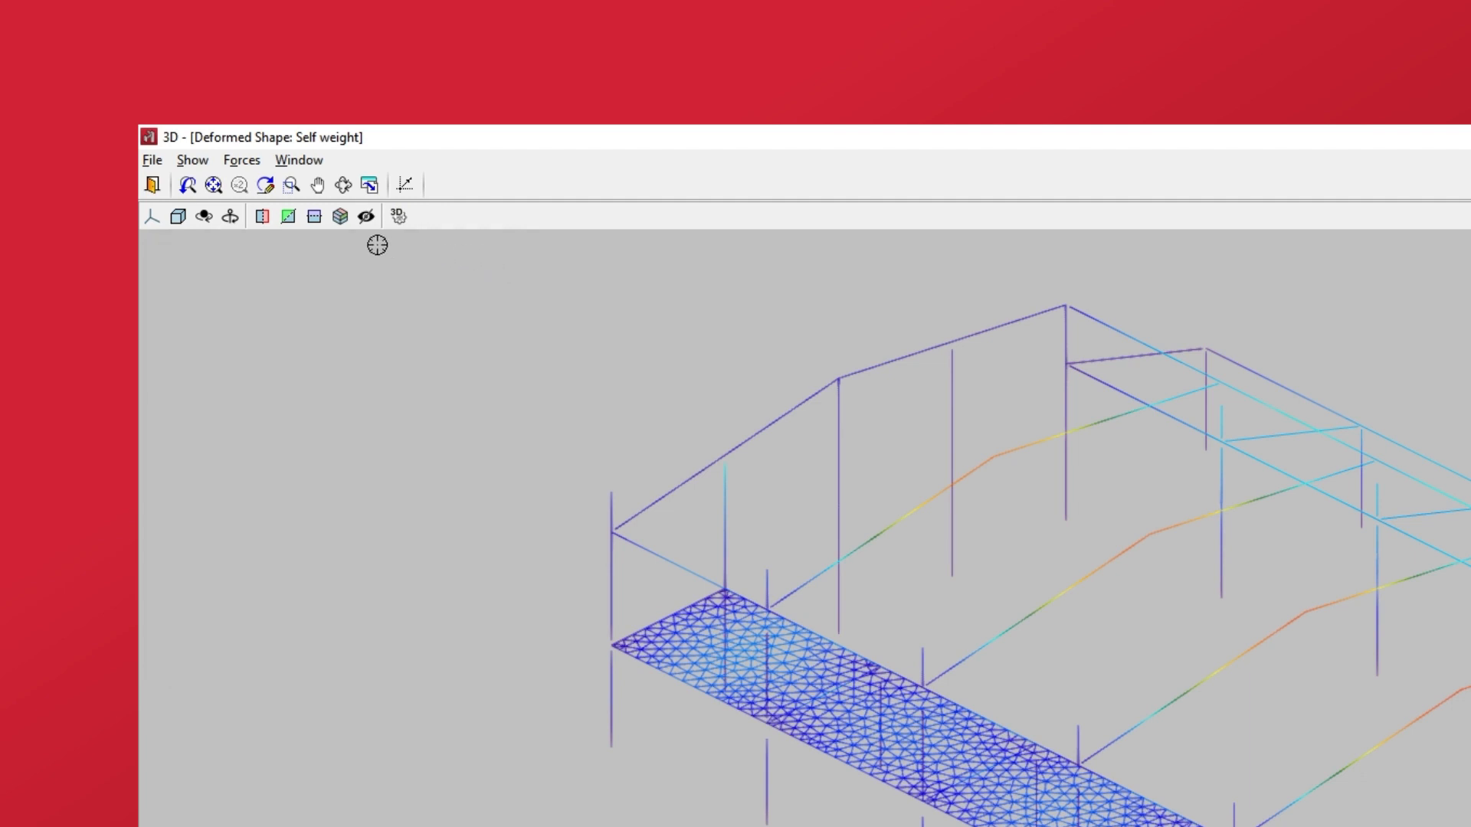
{"action": "left_click", "coordinate": [192, 160]}
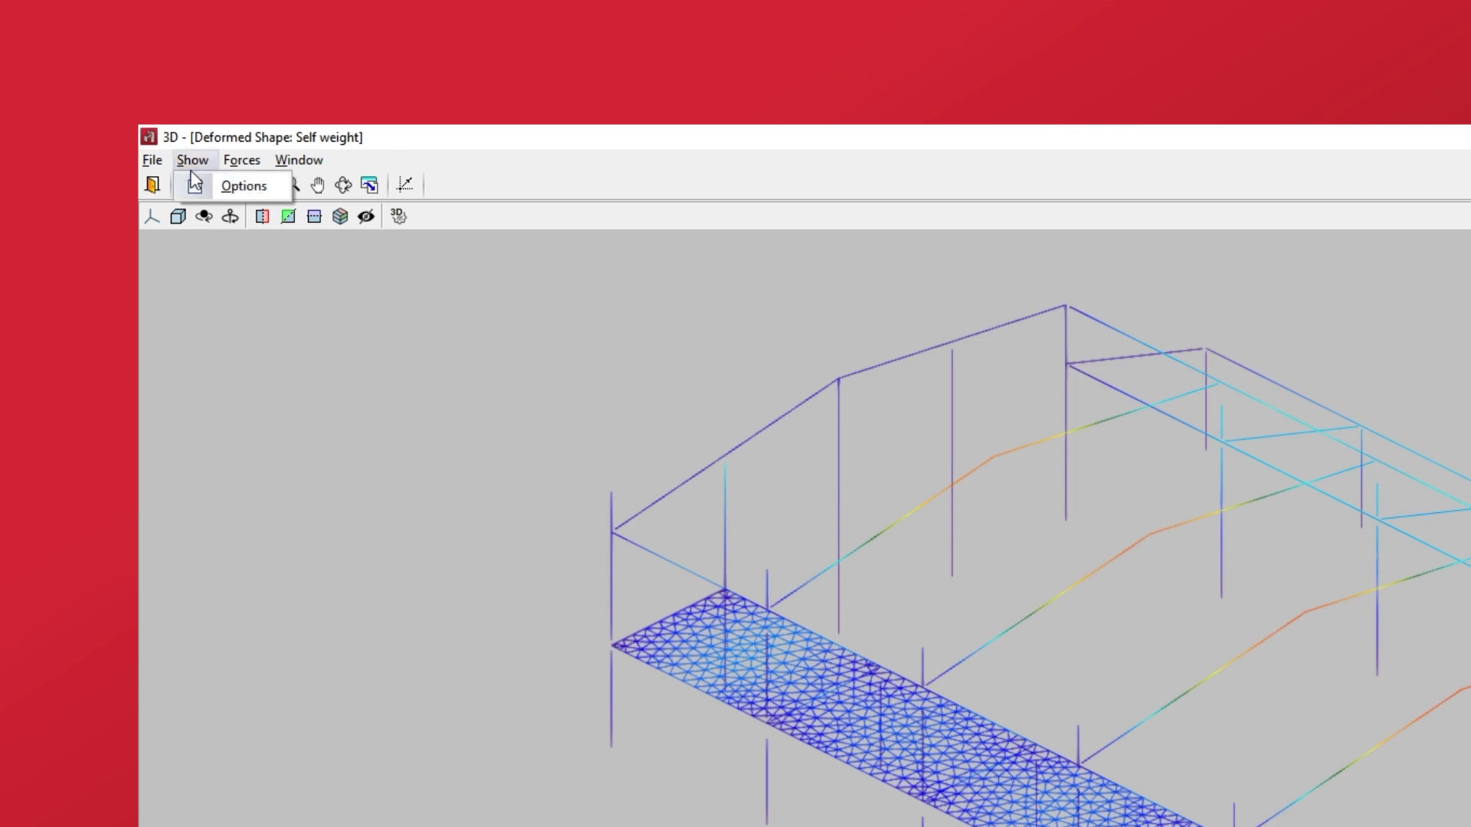
{"action": "left_click", "coordinate": [196, 192]}
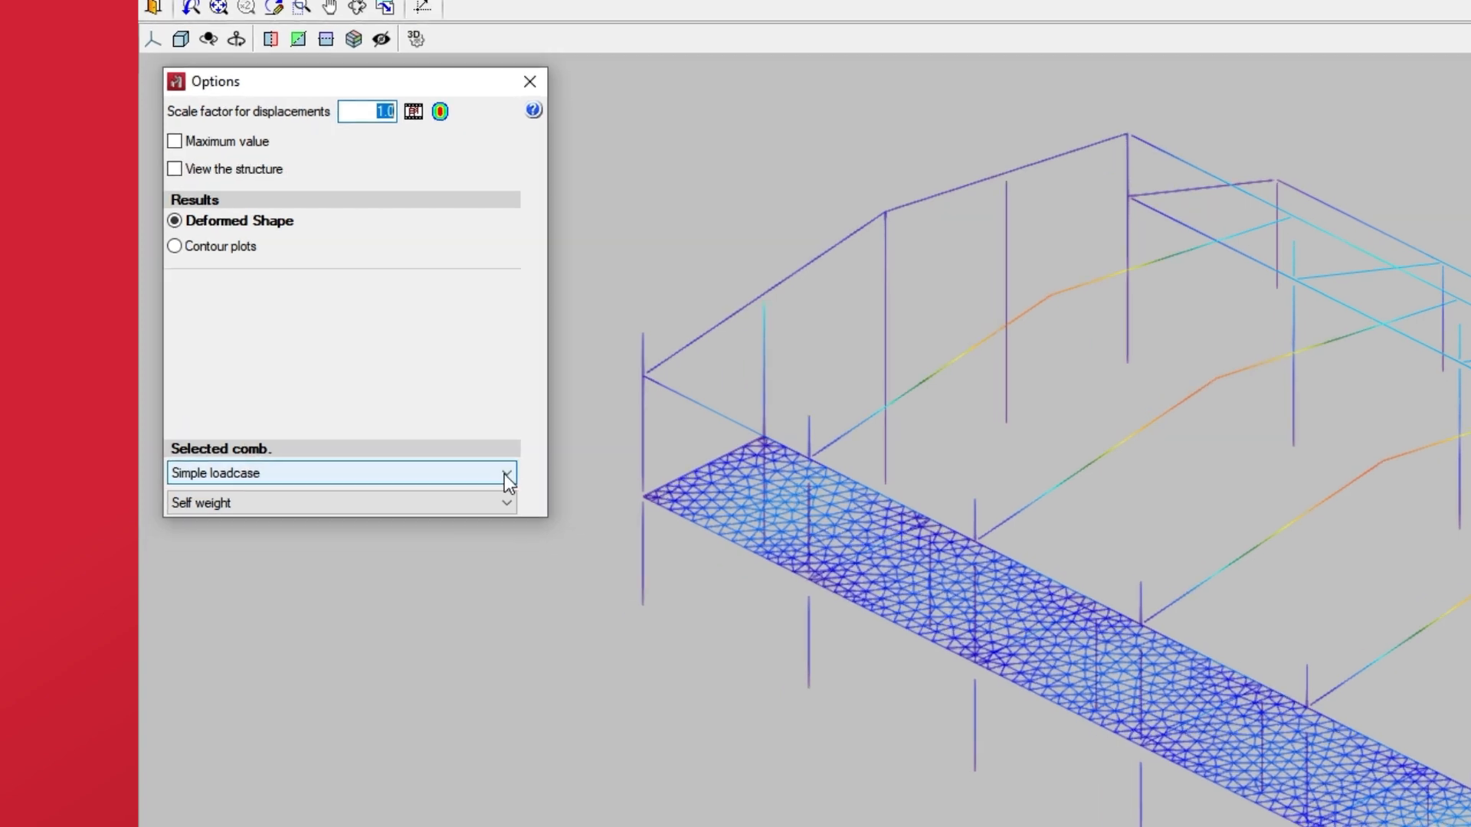
- Review the combination types and loadcases, choosing Simple loadcase with Self weight for display
{"action": "left_click", "coordinate": [506, 475]}
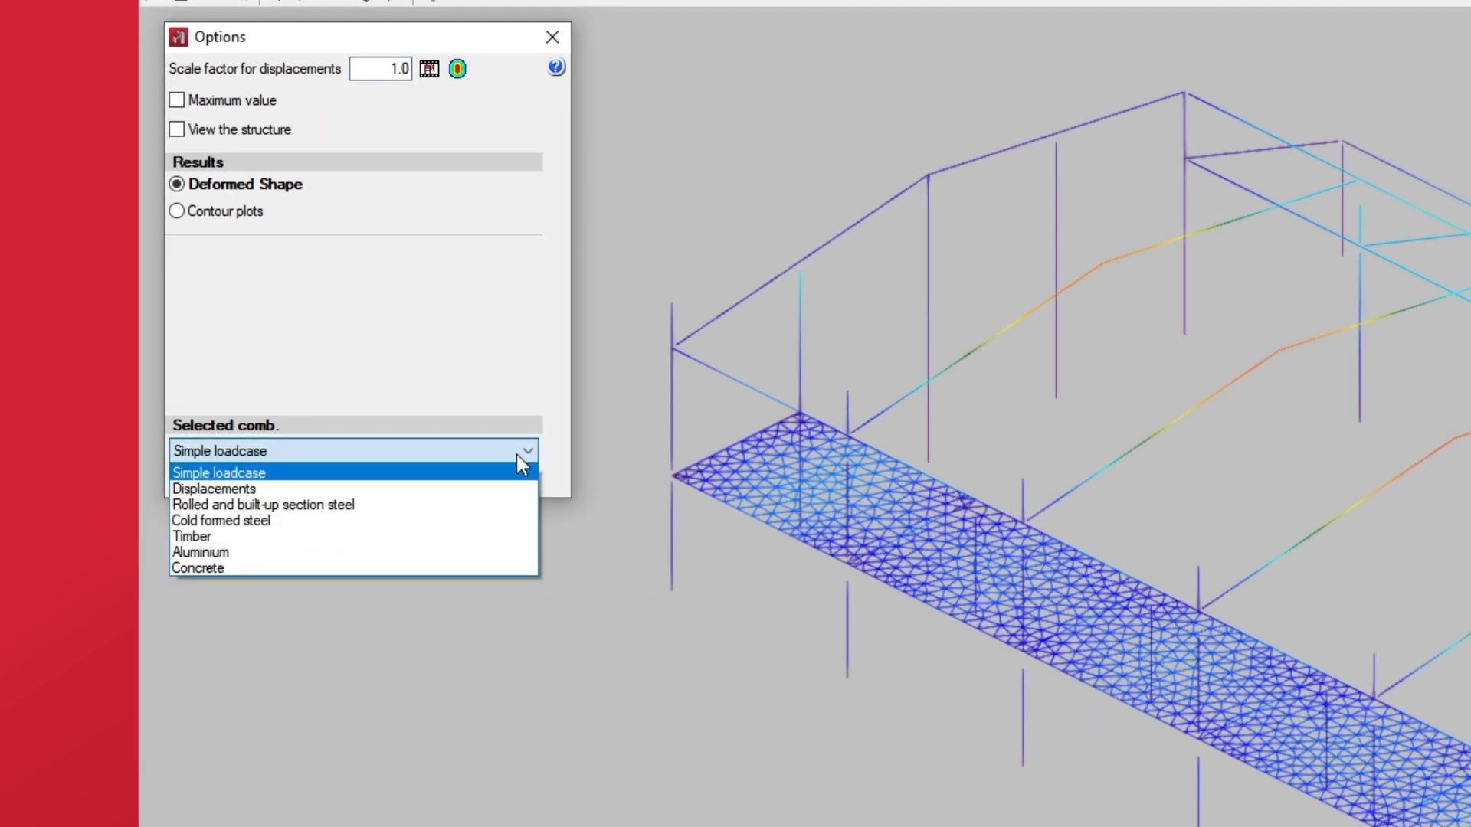
{"action": "left_click", "coordinate": [465, 474]}
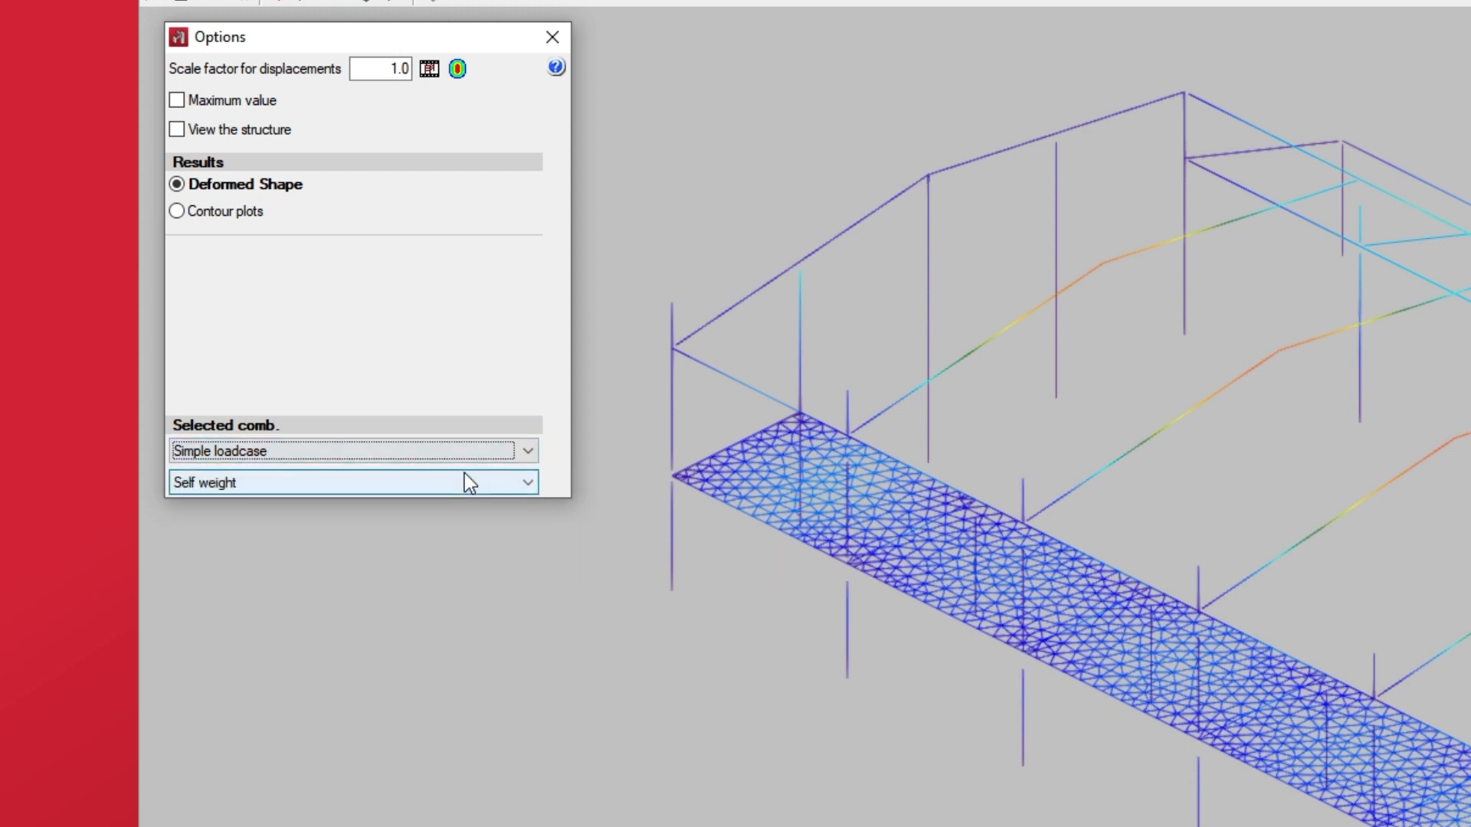
{"action": "left_click", "coordinate": [528, 485]}
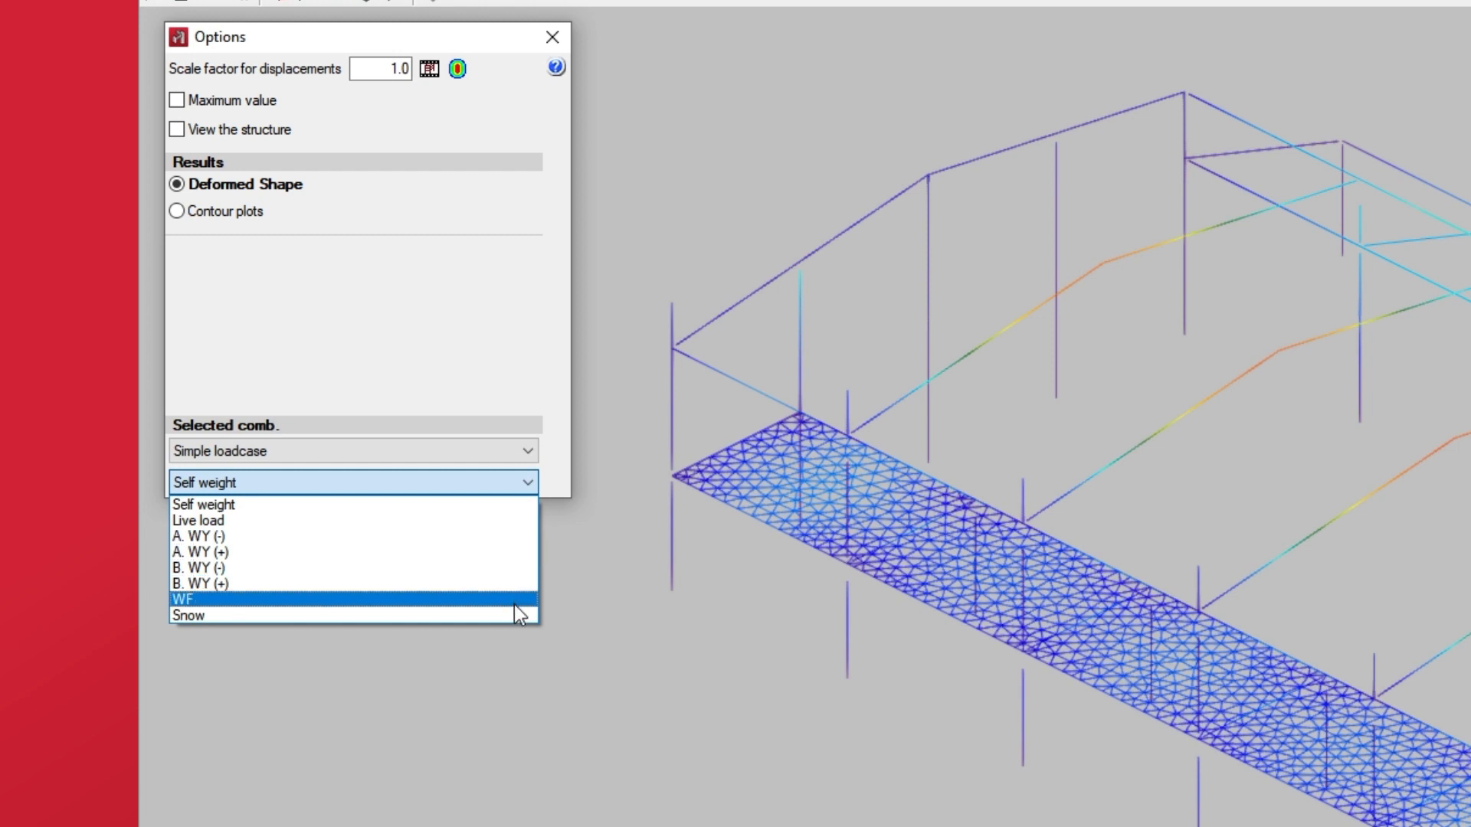
{"action": "left_click", "coordinate": [494, 505]}
{"action": "left_click", "coordinate": [522, 452]}
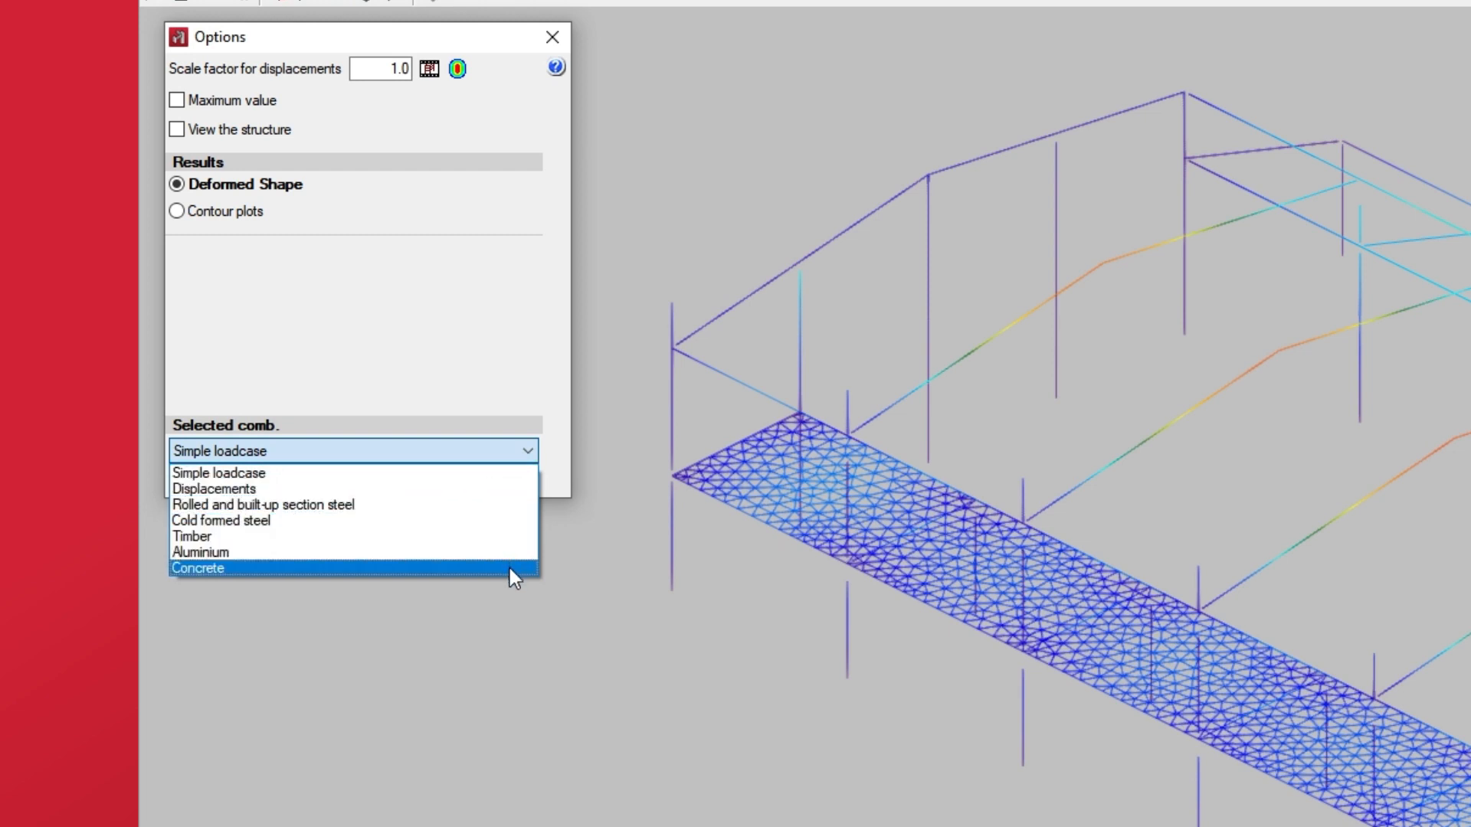
{"action": "left_click", "coordinate": [485, 473]}
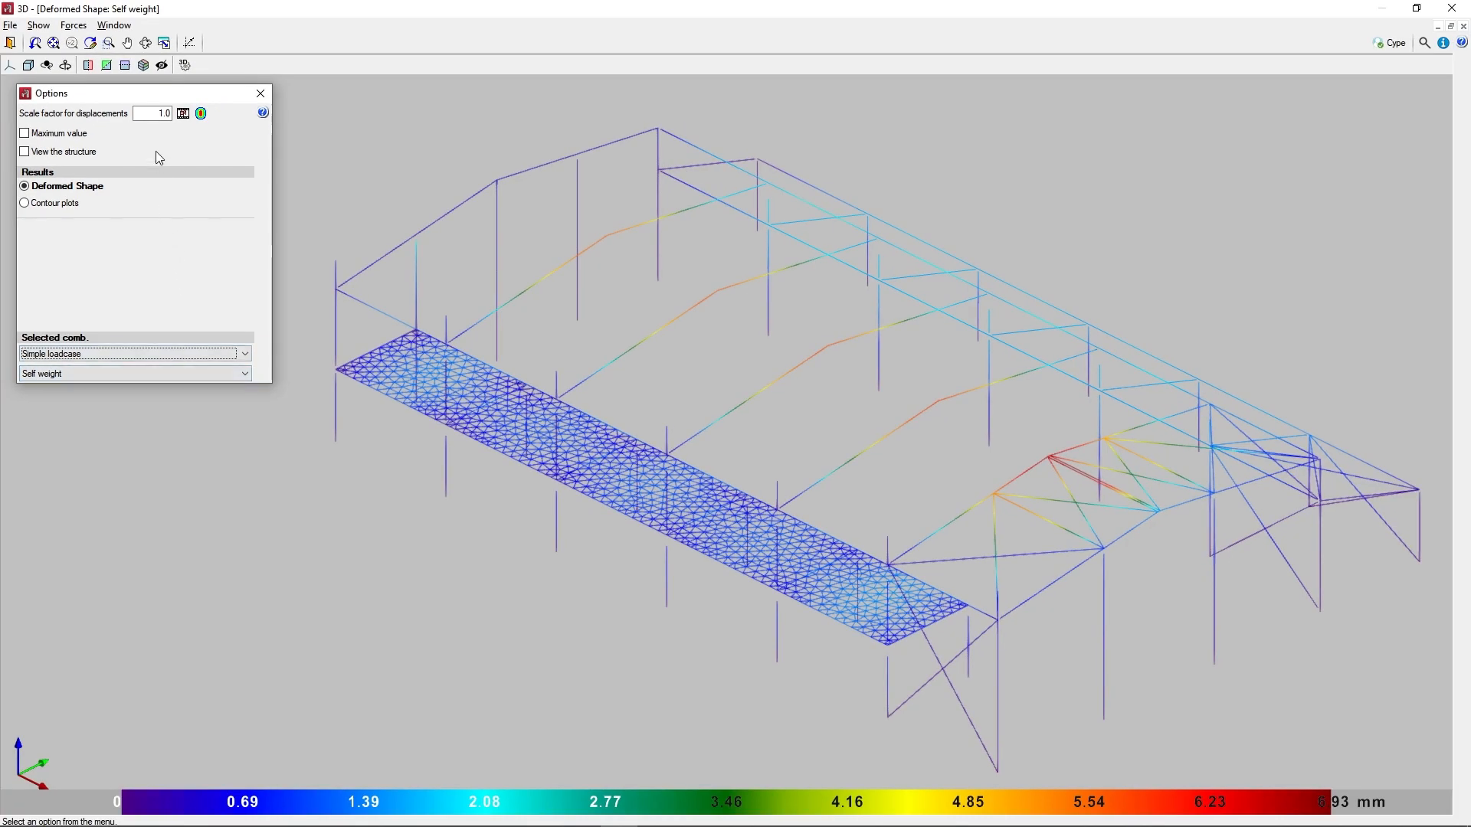
- Set the scale factor for displacements to 100 for the deformed shape
{"action": "left_click", "coordinate": [151, 113]}
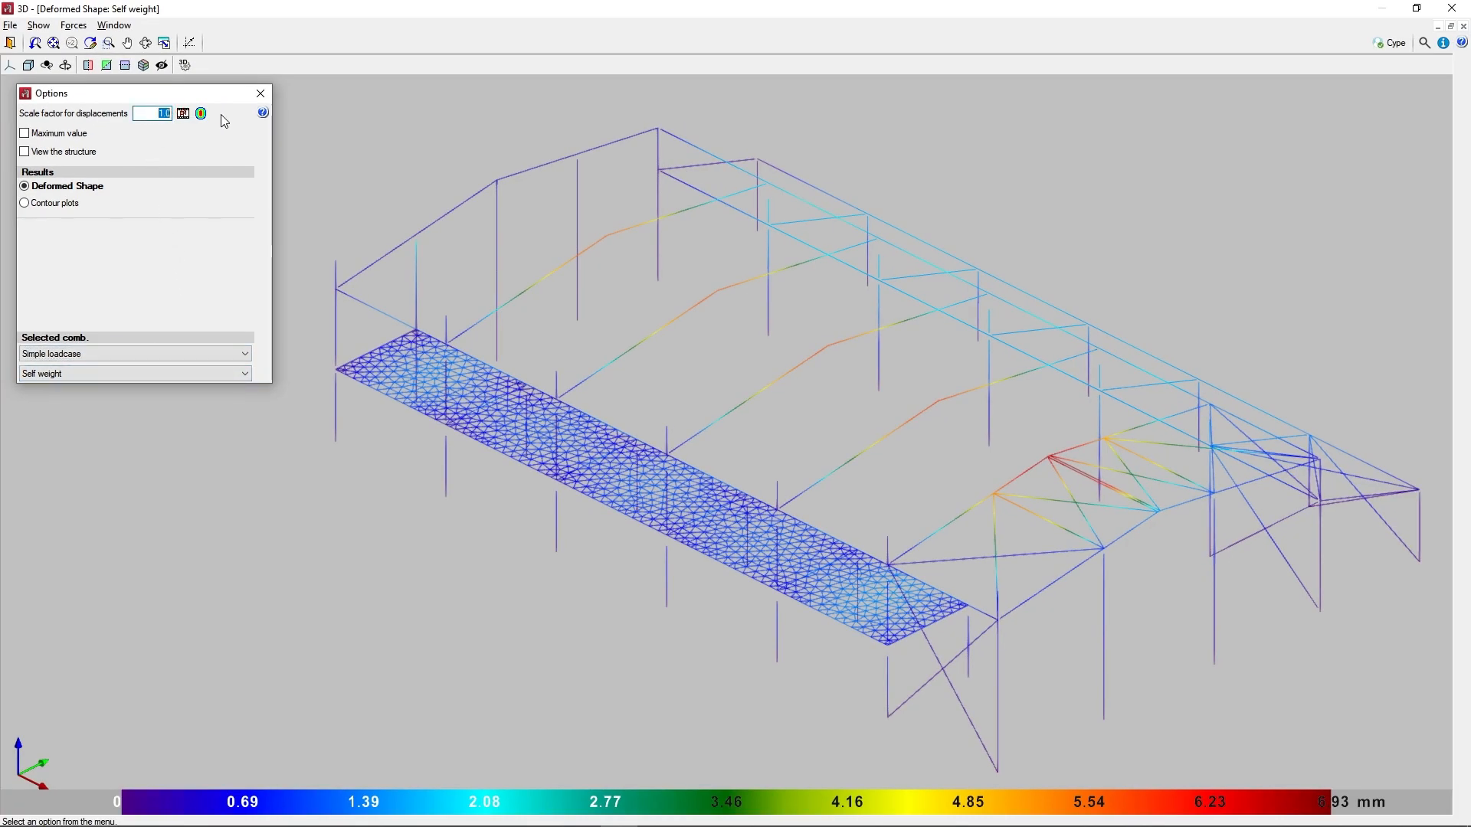
{"action": "type", "text": "10"}
{"action": "key", "text": "Return"}
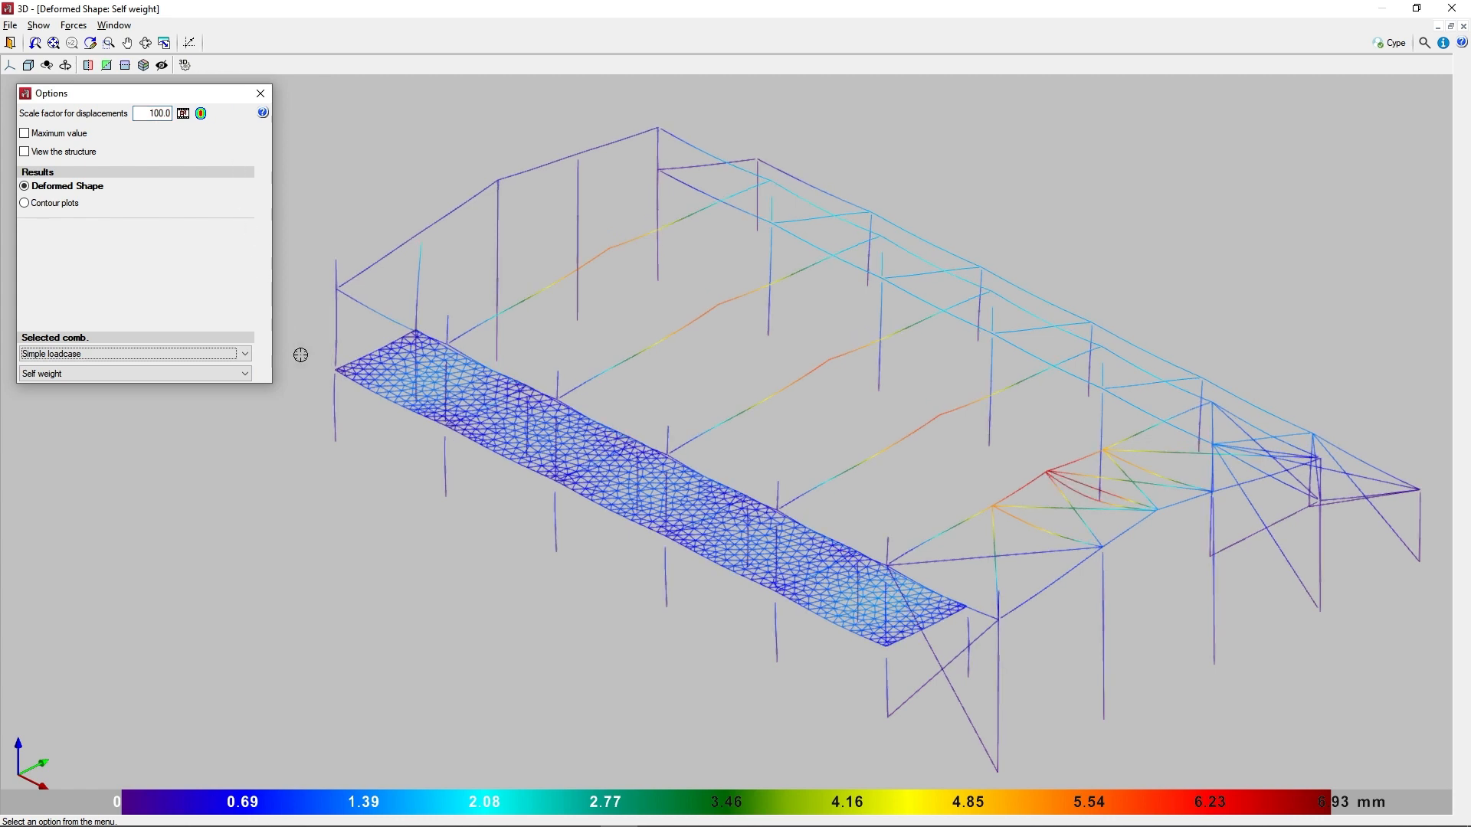
{"action": "middle_click_drag", "start_coordinate": [479, 555], "coordinate": [467, 526], "text": "shift"}
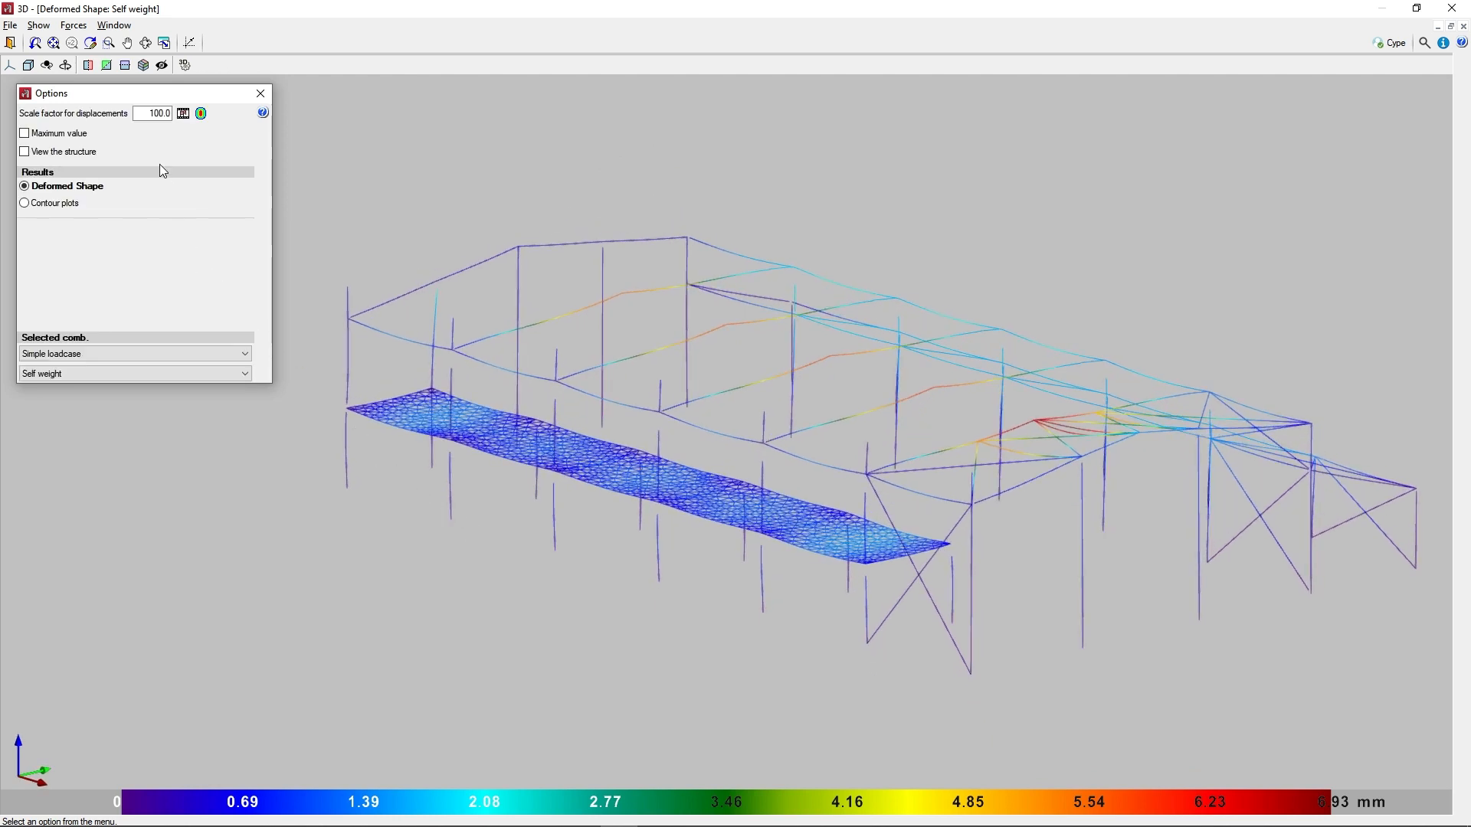
- Set the scale factor for displacements to 200
{"action": "double_click", "coordinate": [153, 113]}
{"action": "type", "text": "200"}
{"action": "key", "text": "Return"}
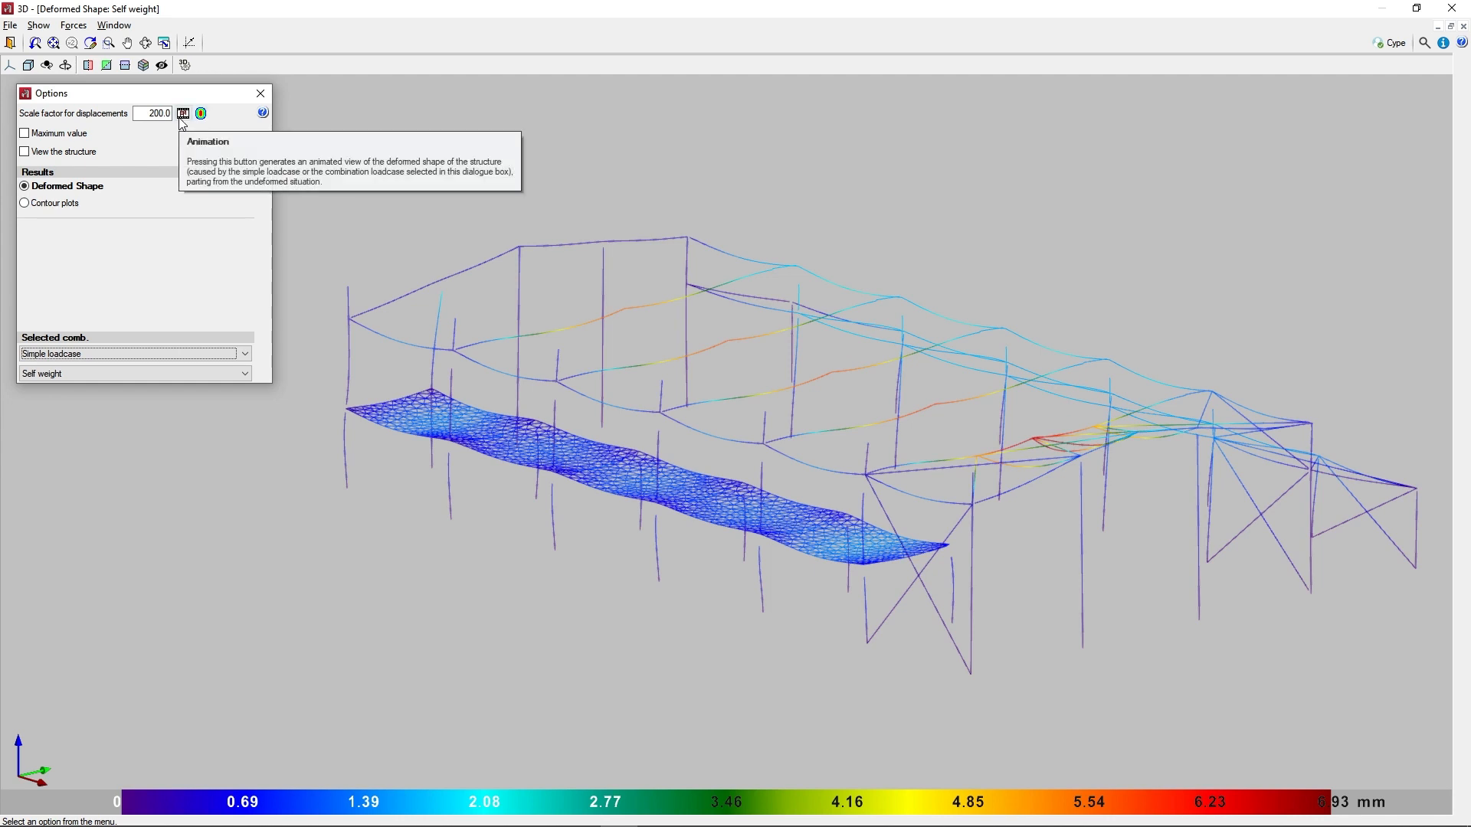
- Play the animation of the structure's self-weight deformation, examine it from a lower angle, and close it
{"action": "left_click", "coordinate": [183, 114]}
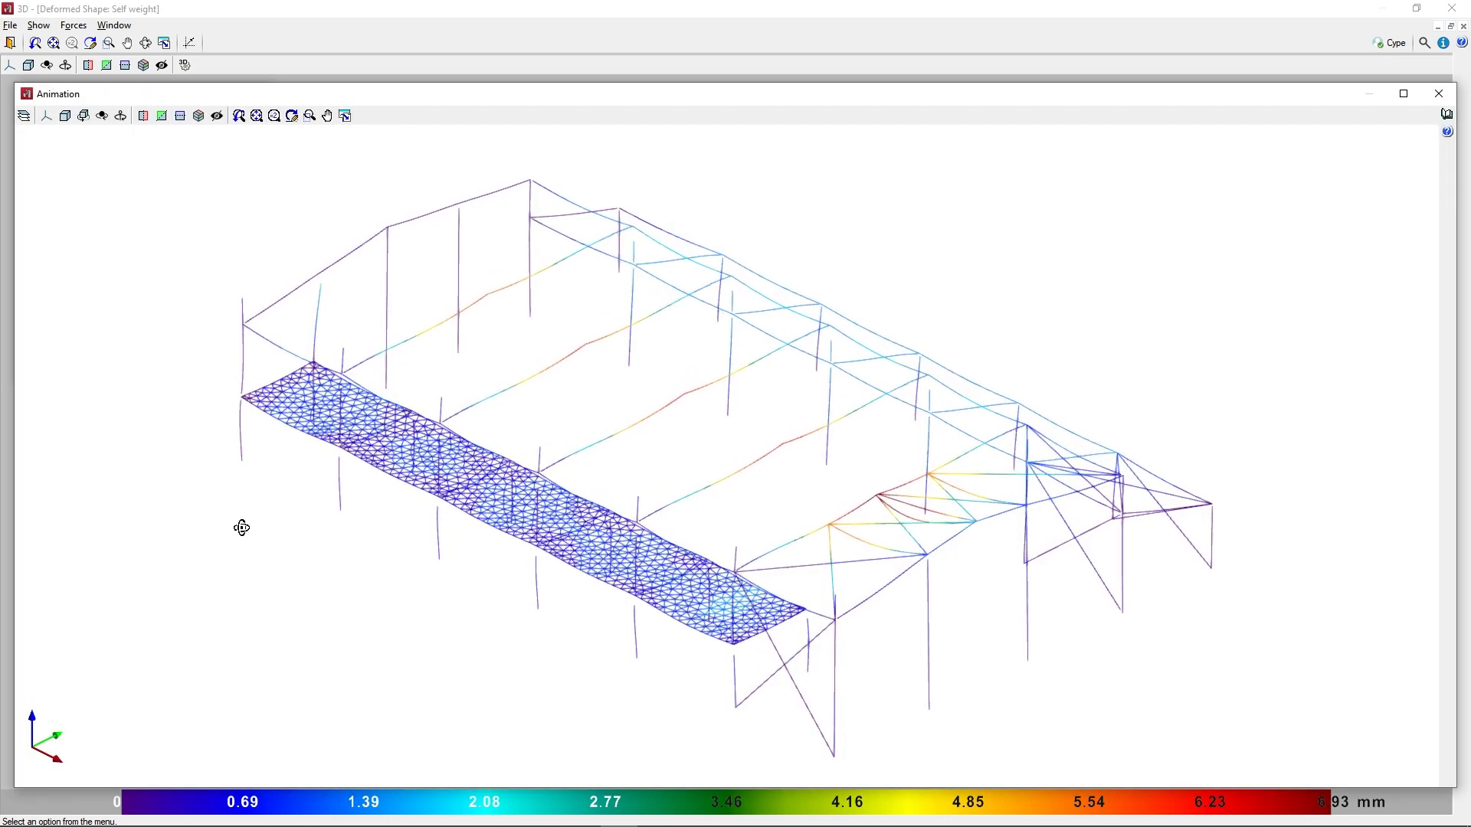
{"action": "middle_click_drag", "start_coordinate": [236, 526], "coordinate": [236, 500]}
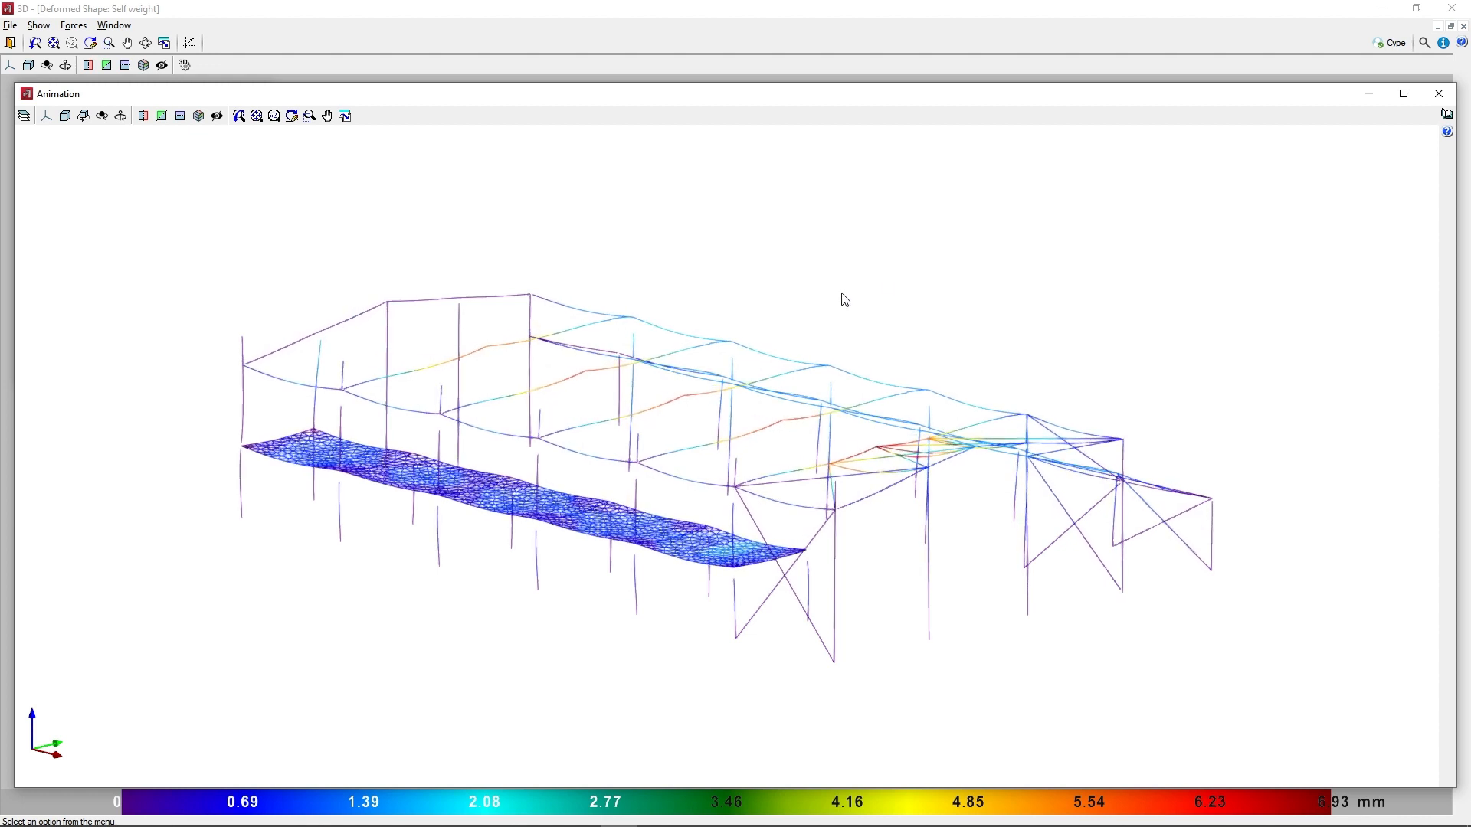
{"action": "left_click", "coordinate": [1439, 95]}
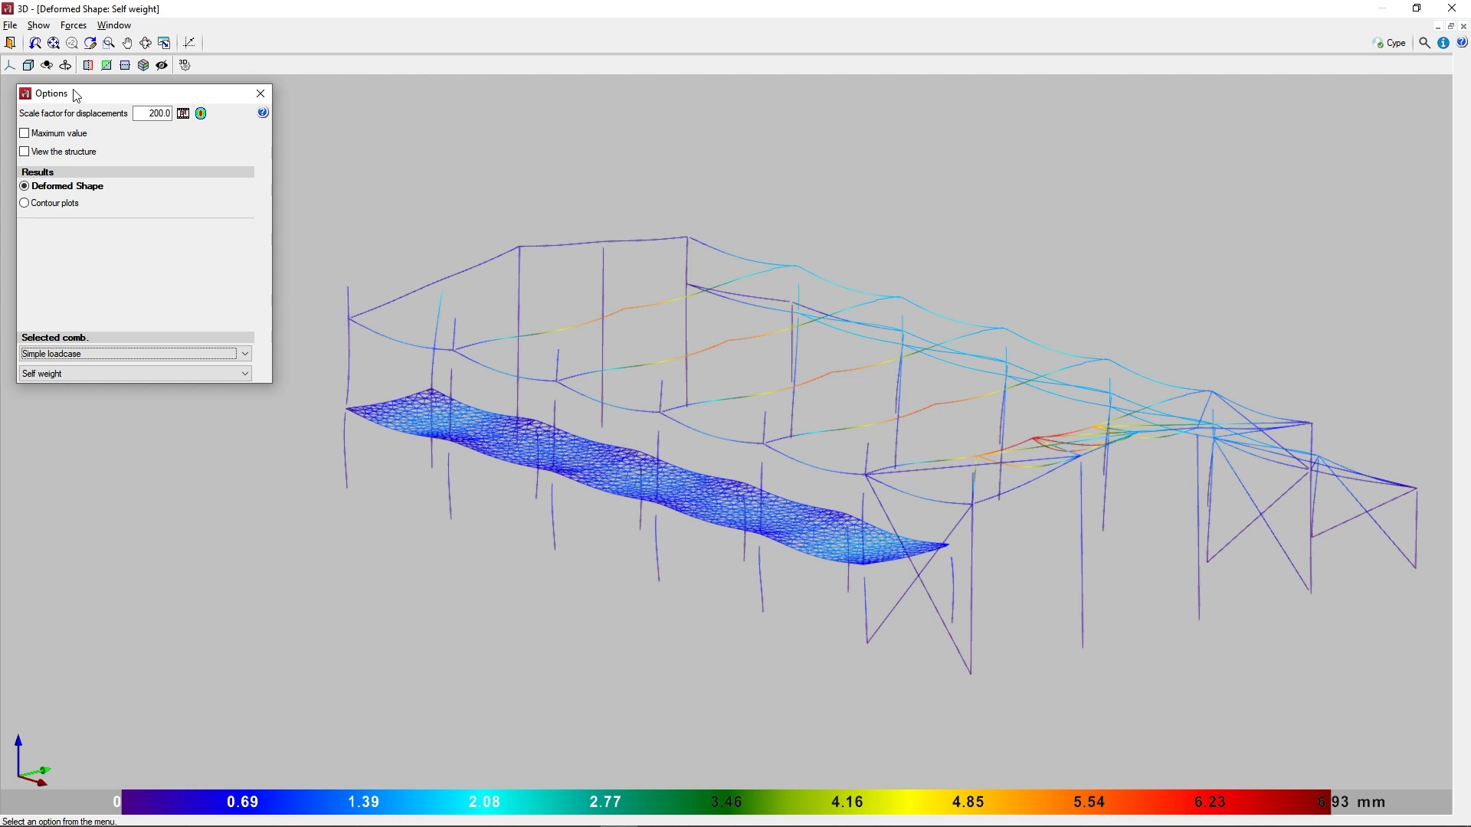
- Change the contour plot colours to the stepped magenta-to-red range
{"action": "left_click", "coordinate": [201, 115]}
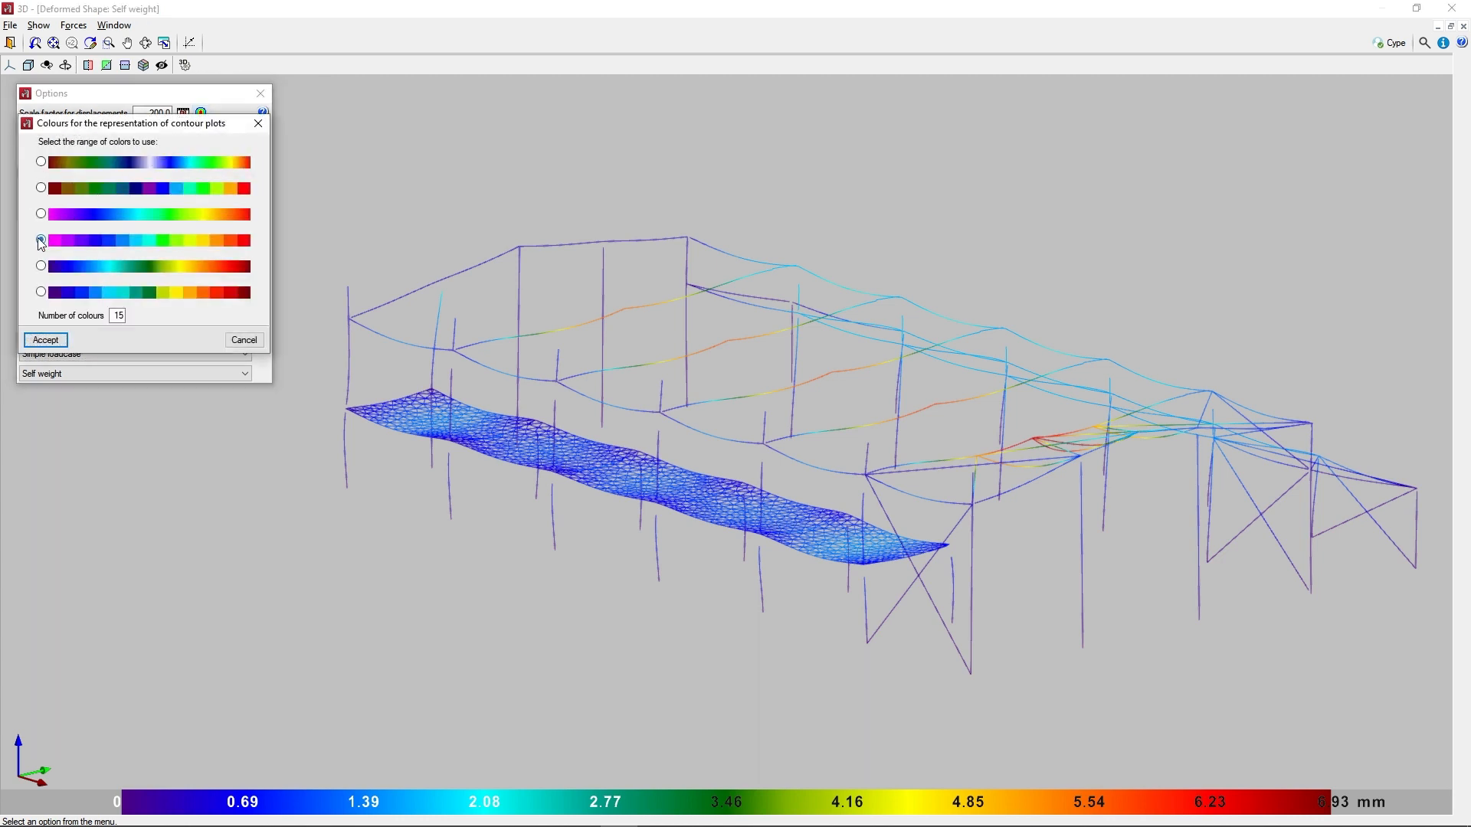
{"action": "left_click", "coordinate": [62, 341]}
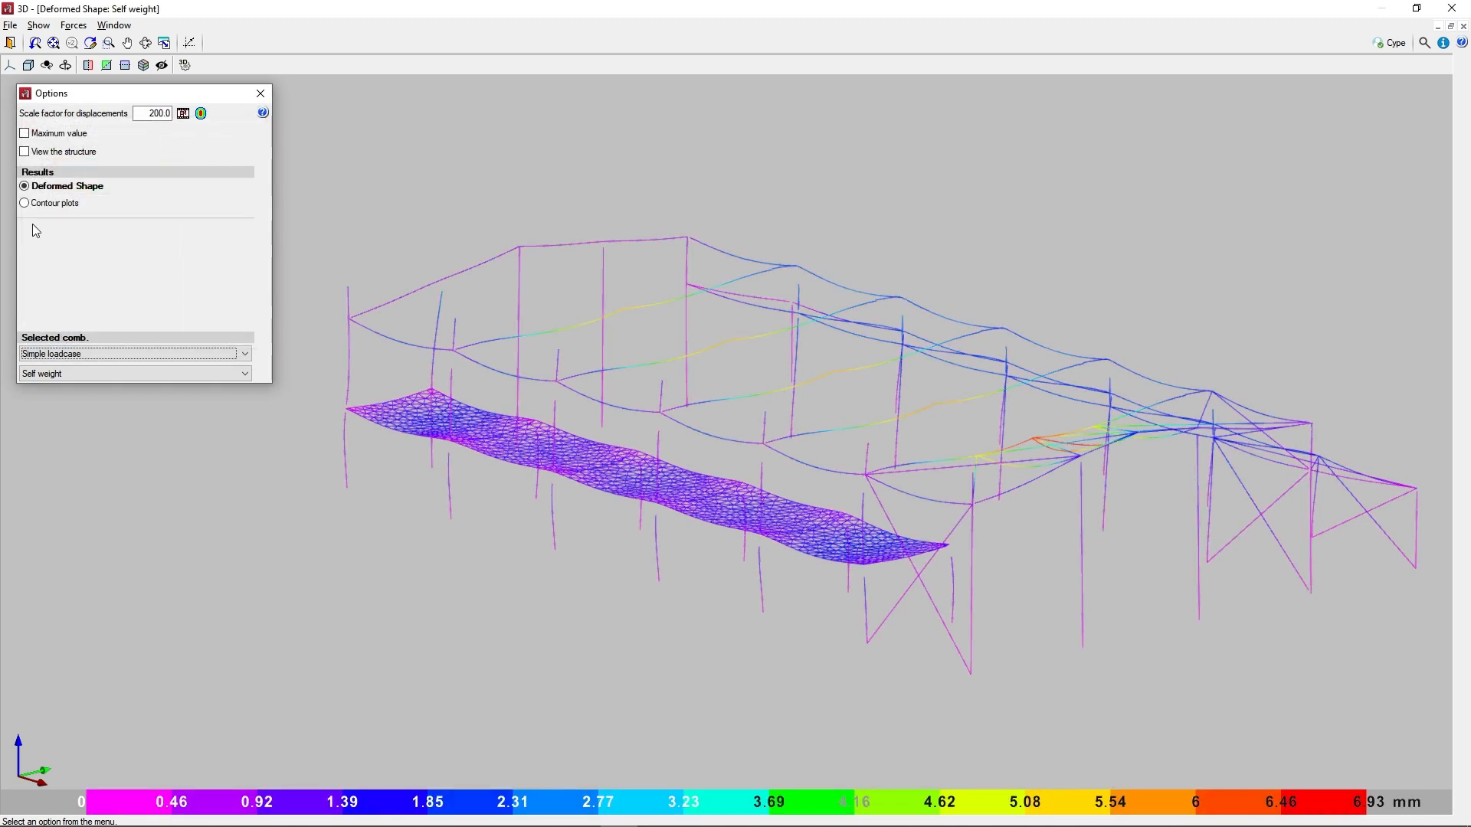
- Enable the maximum value limit for the deformed shape and set it to 0.9 mm
{"action": "left_click", "coordinate": [25, 135]}
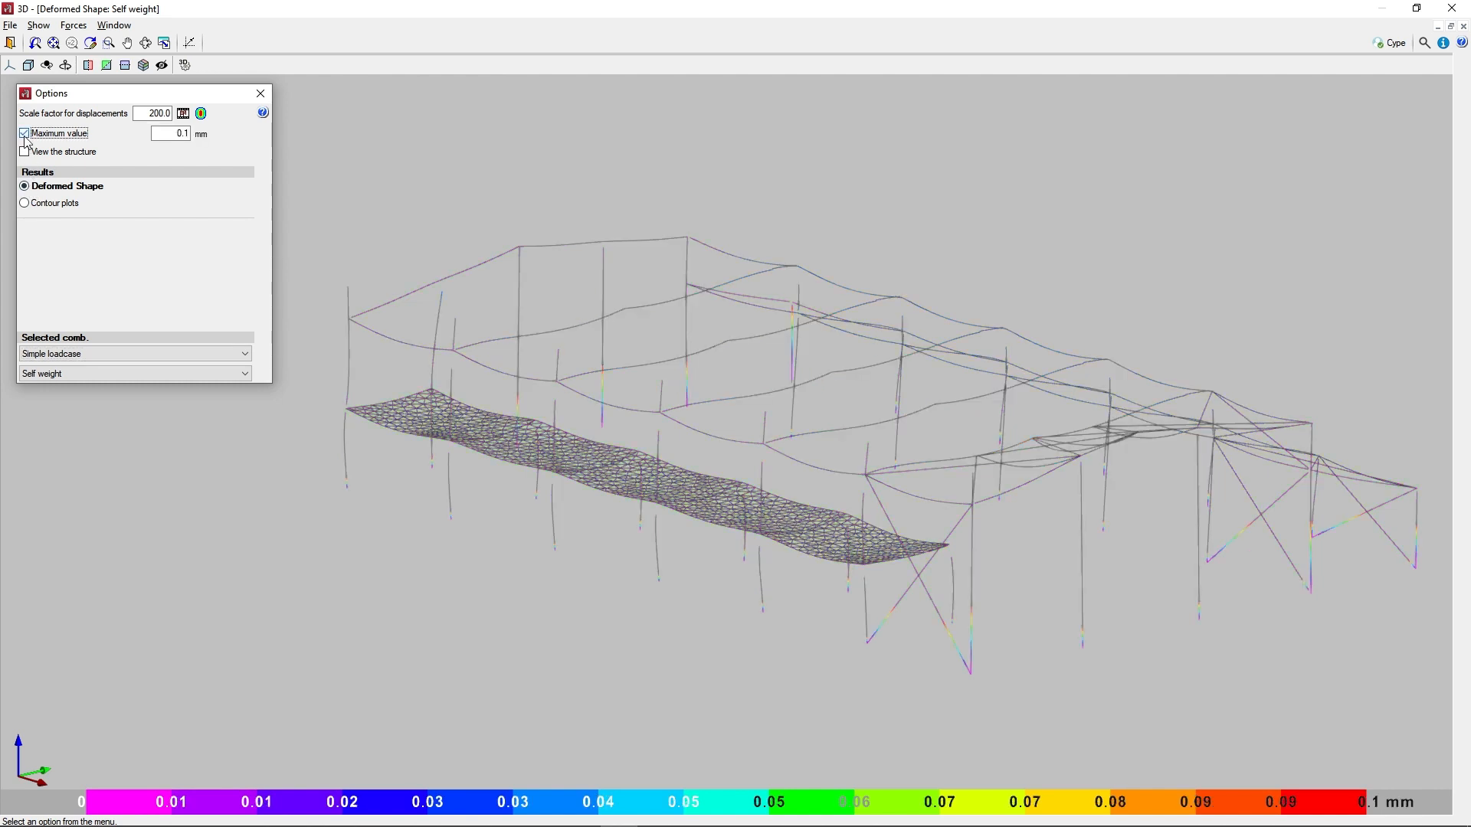
{"action": "double_click", "coordinate": [167, 133]}
{"action": "type", "text": "0.9"}
{"action": "key", "text": "Tab"}
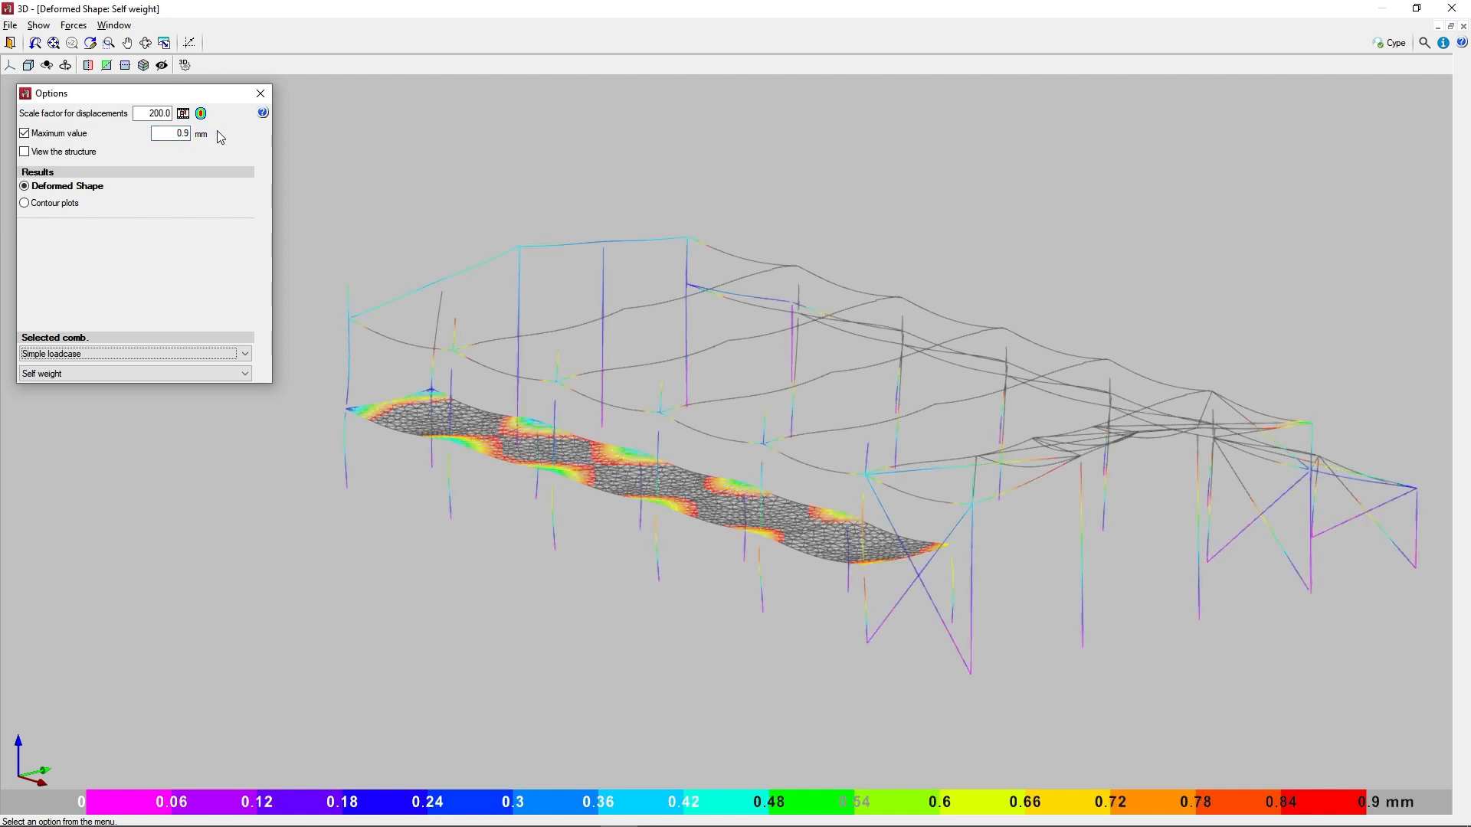
- Set the maximum displacement value to 1.2 mm and overlay the structure on the deformed shape
{"action": "left_click_drag", "start_coordinate": [170, 133], "coordinate": [206, 129]}
{"action": "type", "text": "1"}
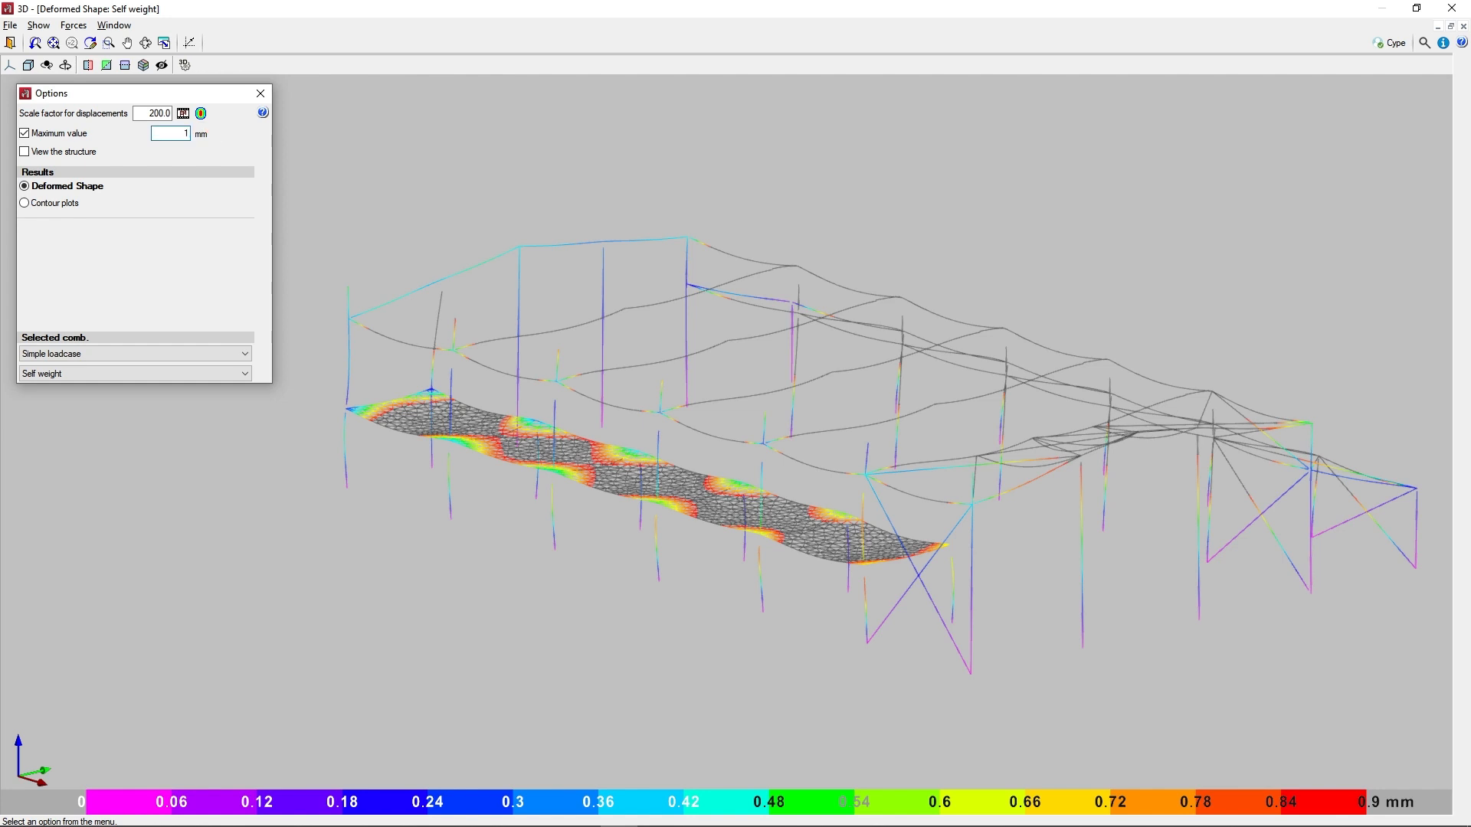
{"action": "type", "text": ".2"}
{"action": "key", "text": "Tab"}
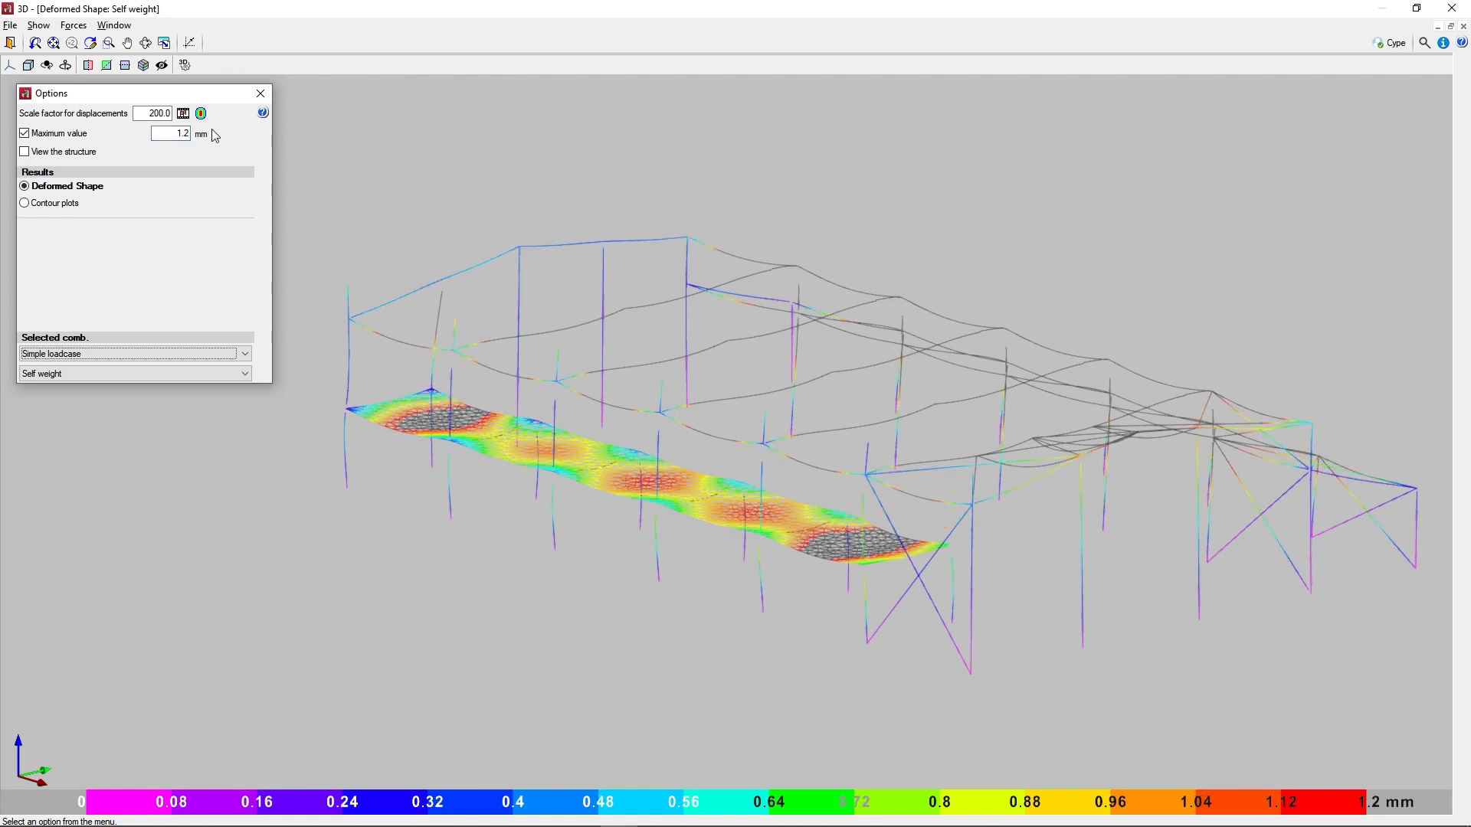
{"action": "left_click", "coordinate": [26, 152]}
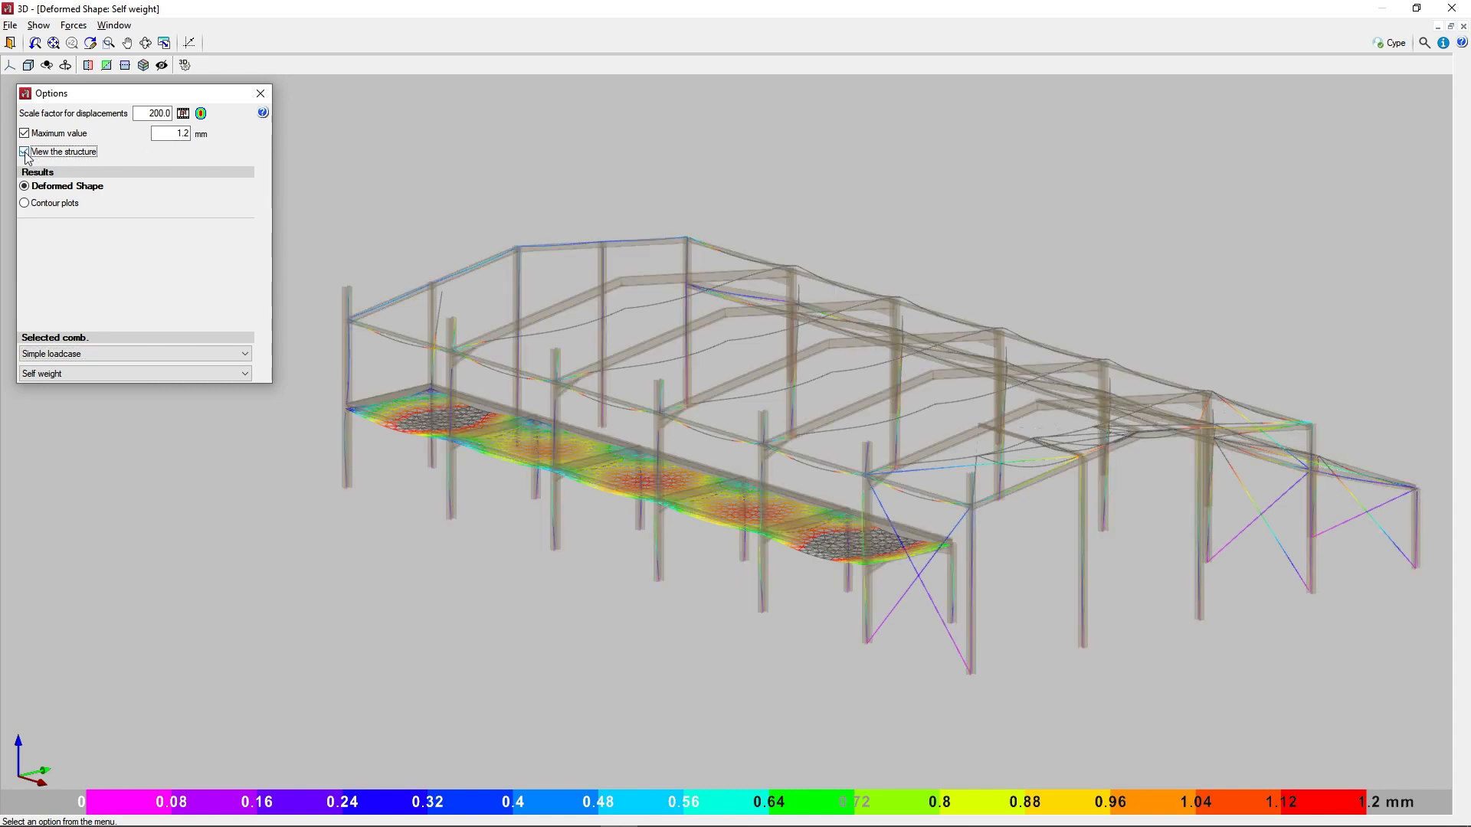
{"action": "mouse_move", "coordinate": [1014, 581]}
{"action": "middle_mouse_down", "text": "shift"}
{"action": "mouse_move", "coordinate": [726, 586]}
{"action": "mouse_move", "coordinate": [945, 575]}
{"action": "middle_mouse_up", "text": "shift"}
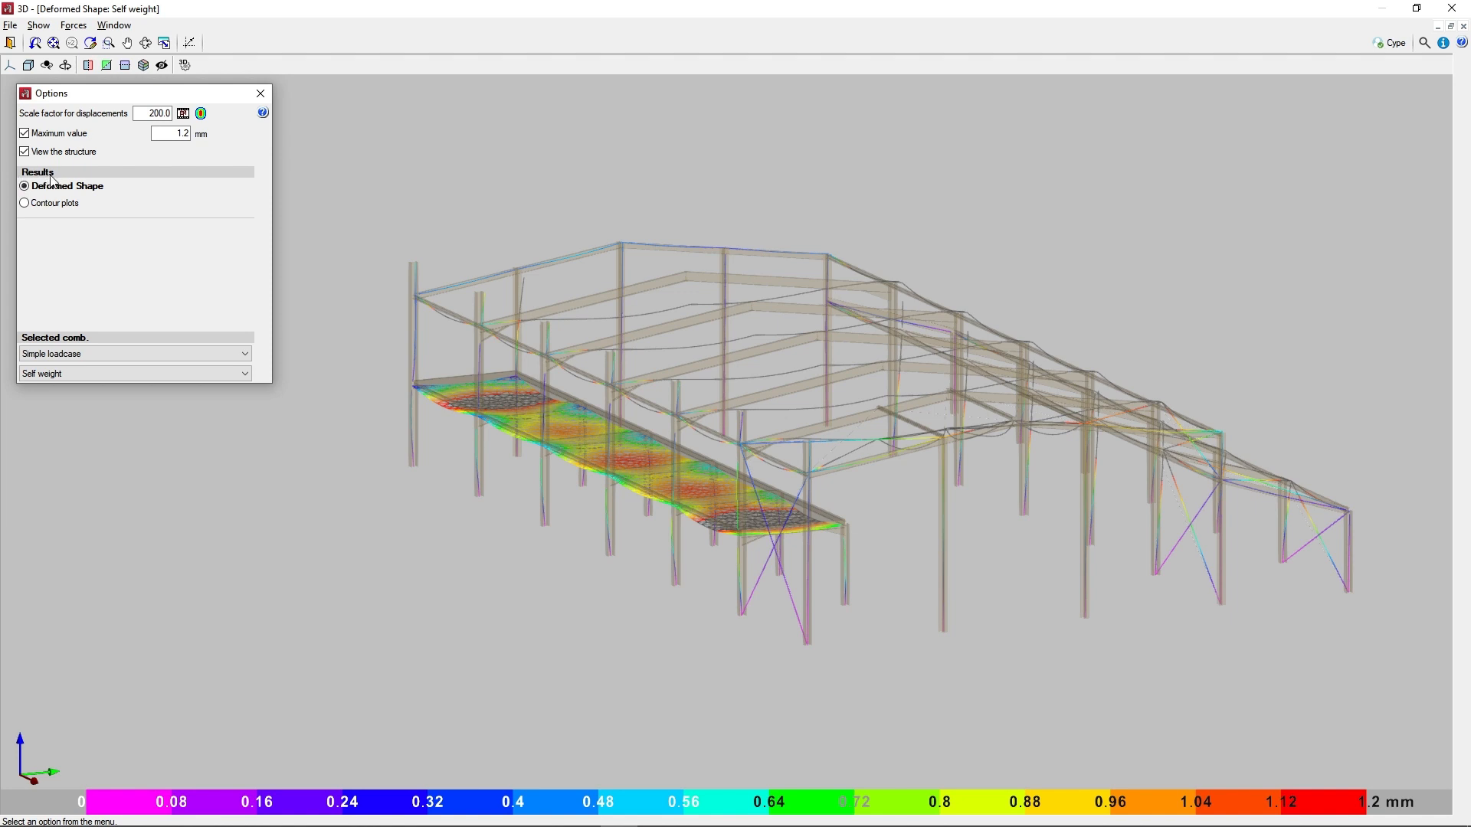
- Compare the deformed shape with the contour plots, and display the contour plot of total displacement
{"action": "left_click", "coordinate": [25, 205]}
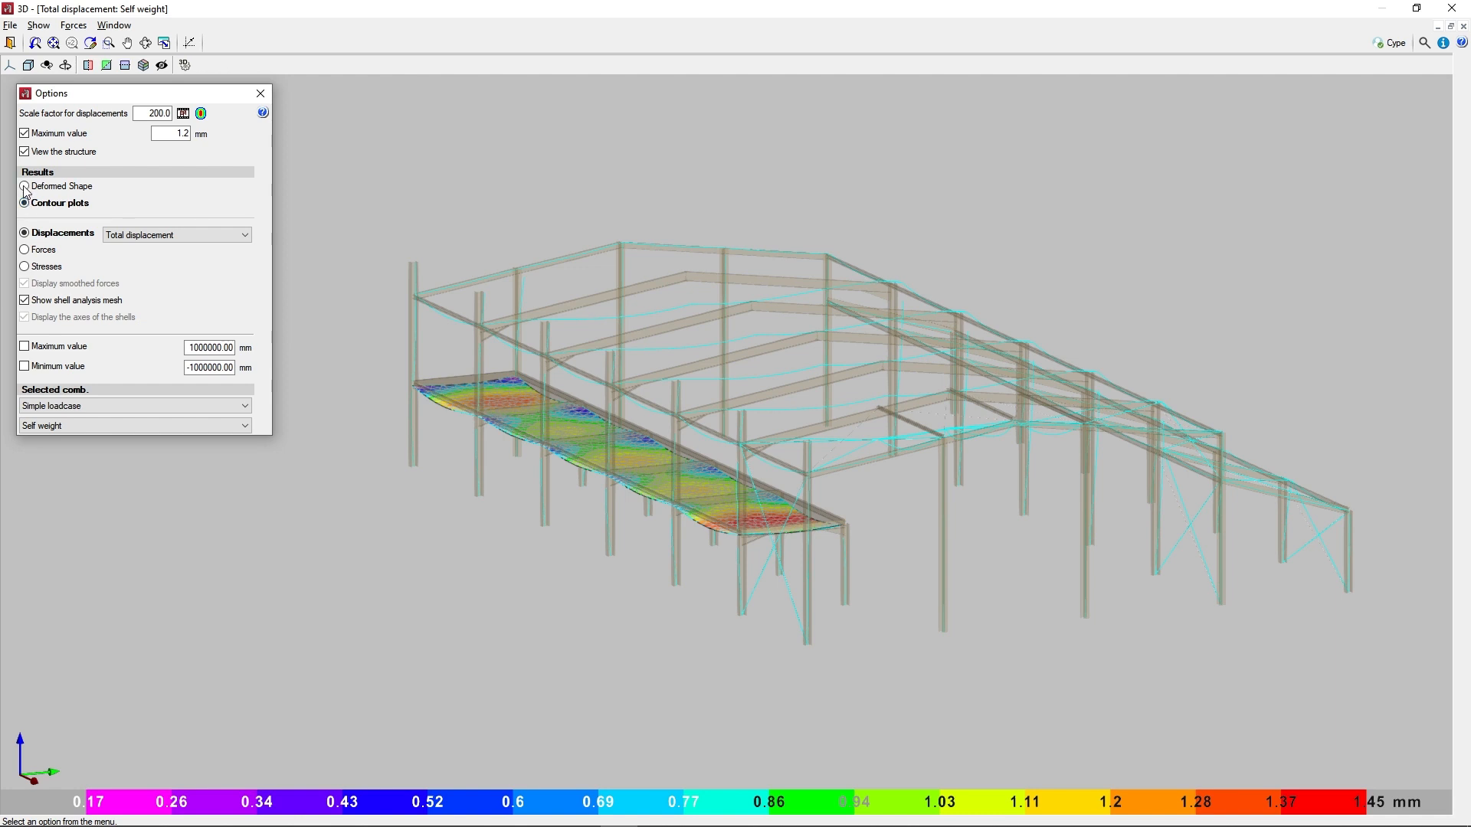
{"action": "left_click", "coordinate": [25, 187]}
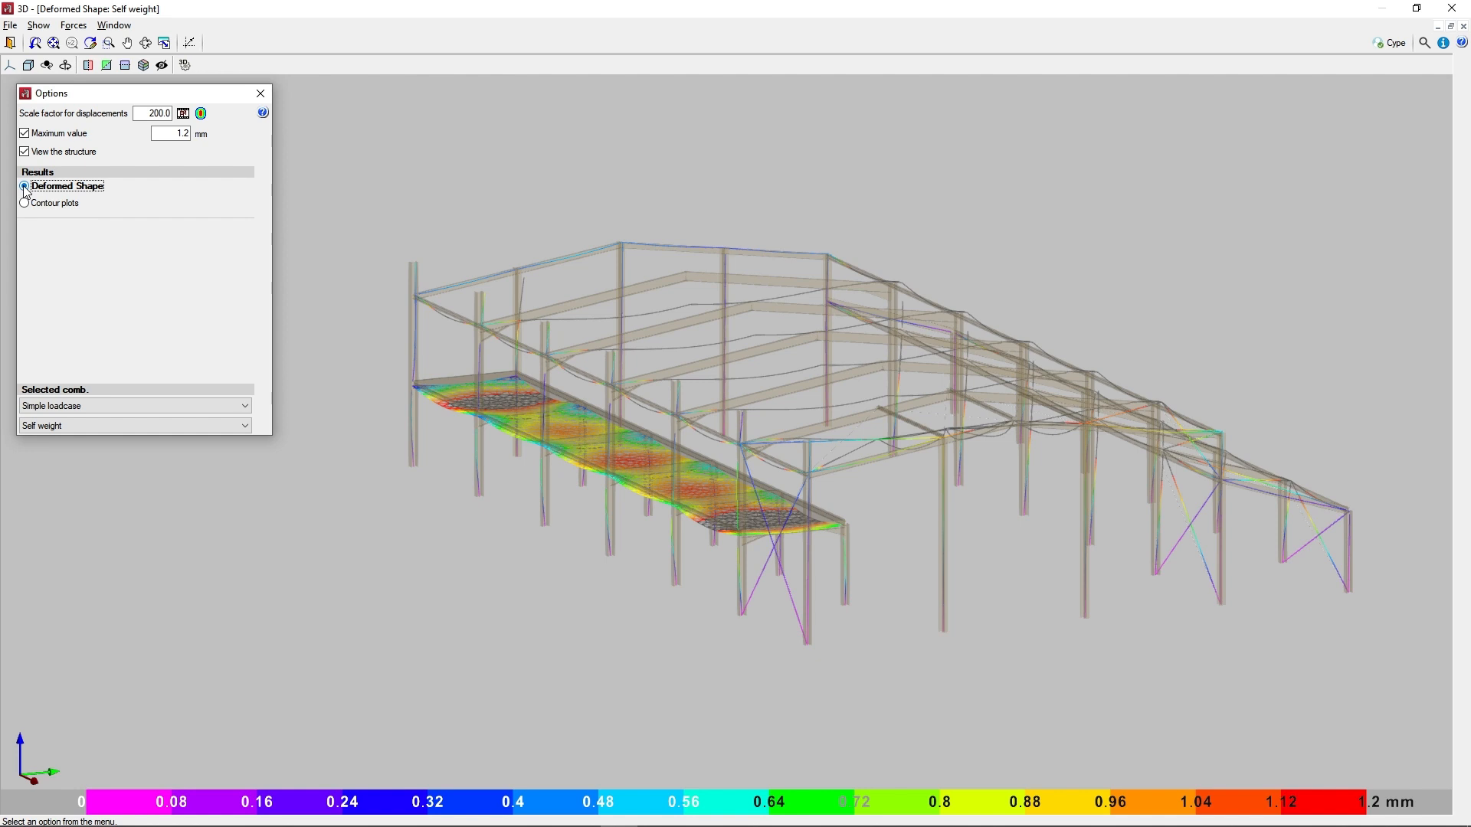
{"action": "left_click", "coordinate": [25, 204]}
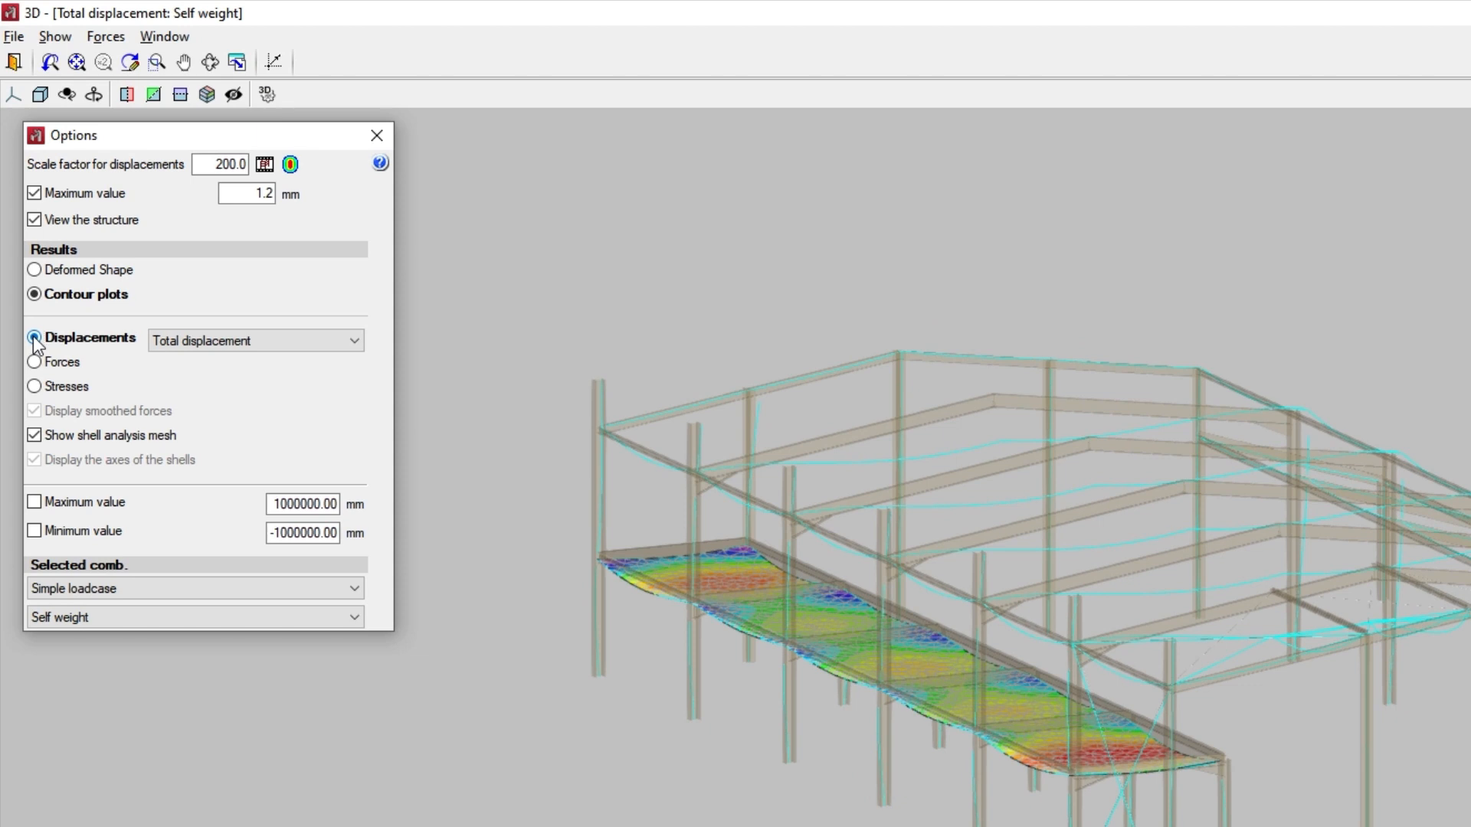
{"action": "left_click", "coordinate": [353, 341]}
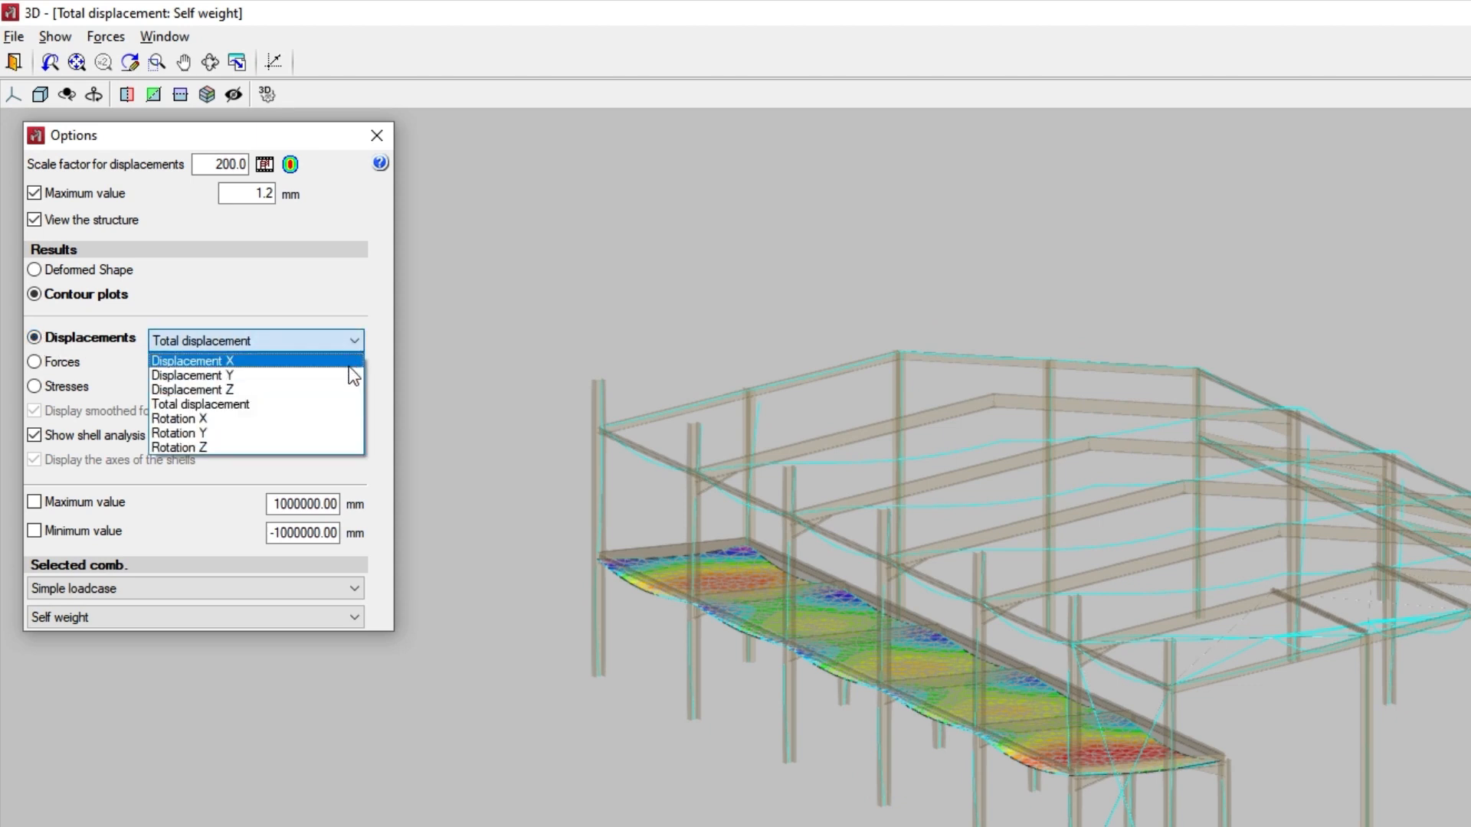
{"action": "left_click", "coordinate": [335, 415]}
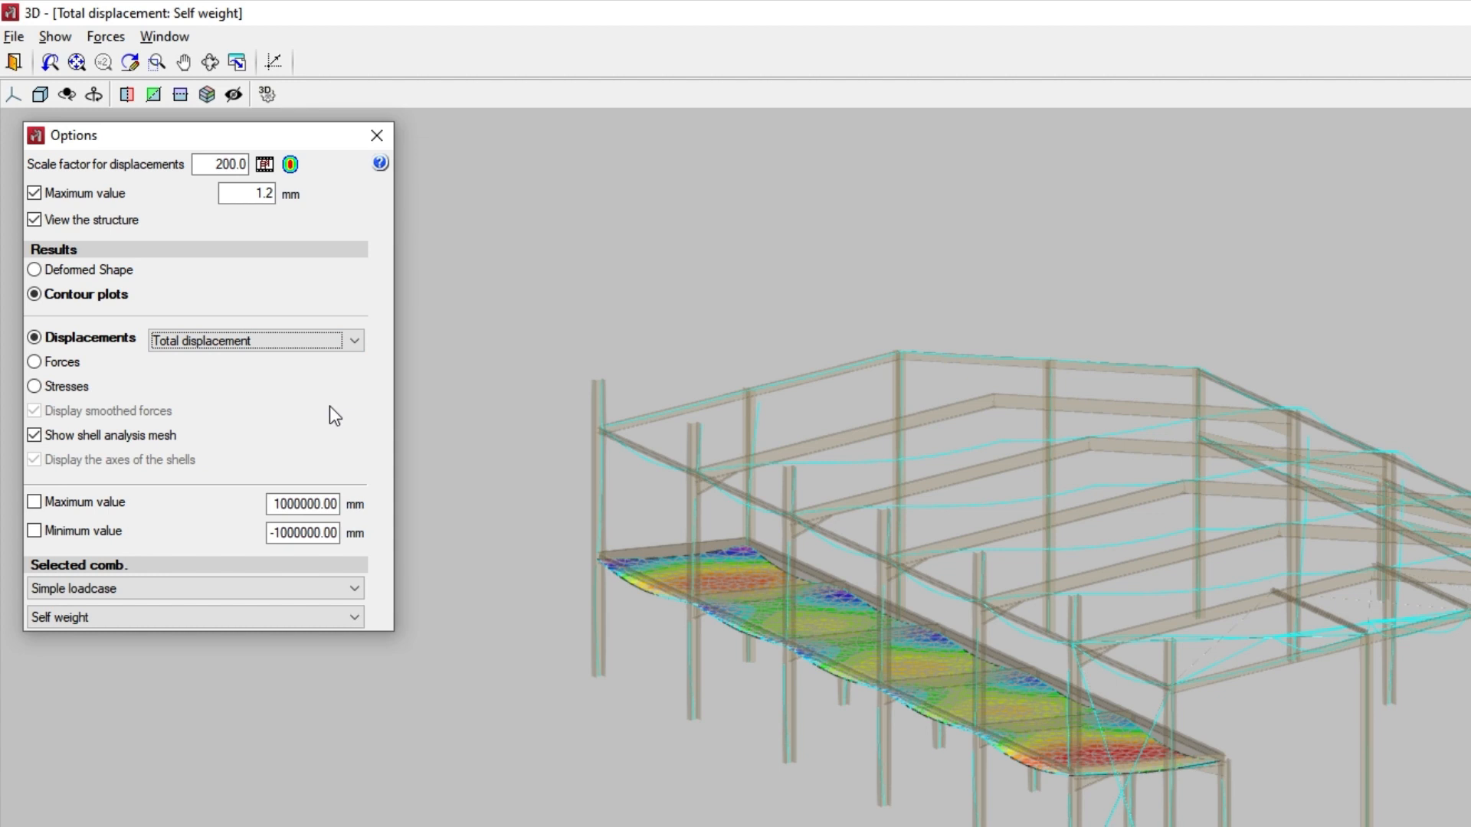
- Switch the contour plots to forces and display Moment X on the shell
{"action": "left_click", "coordinate": [34, 362]}
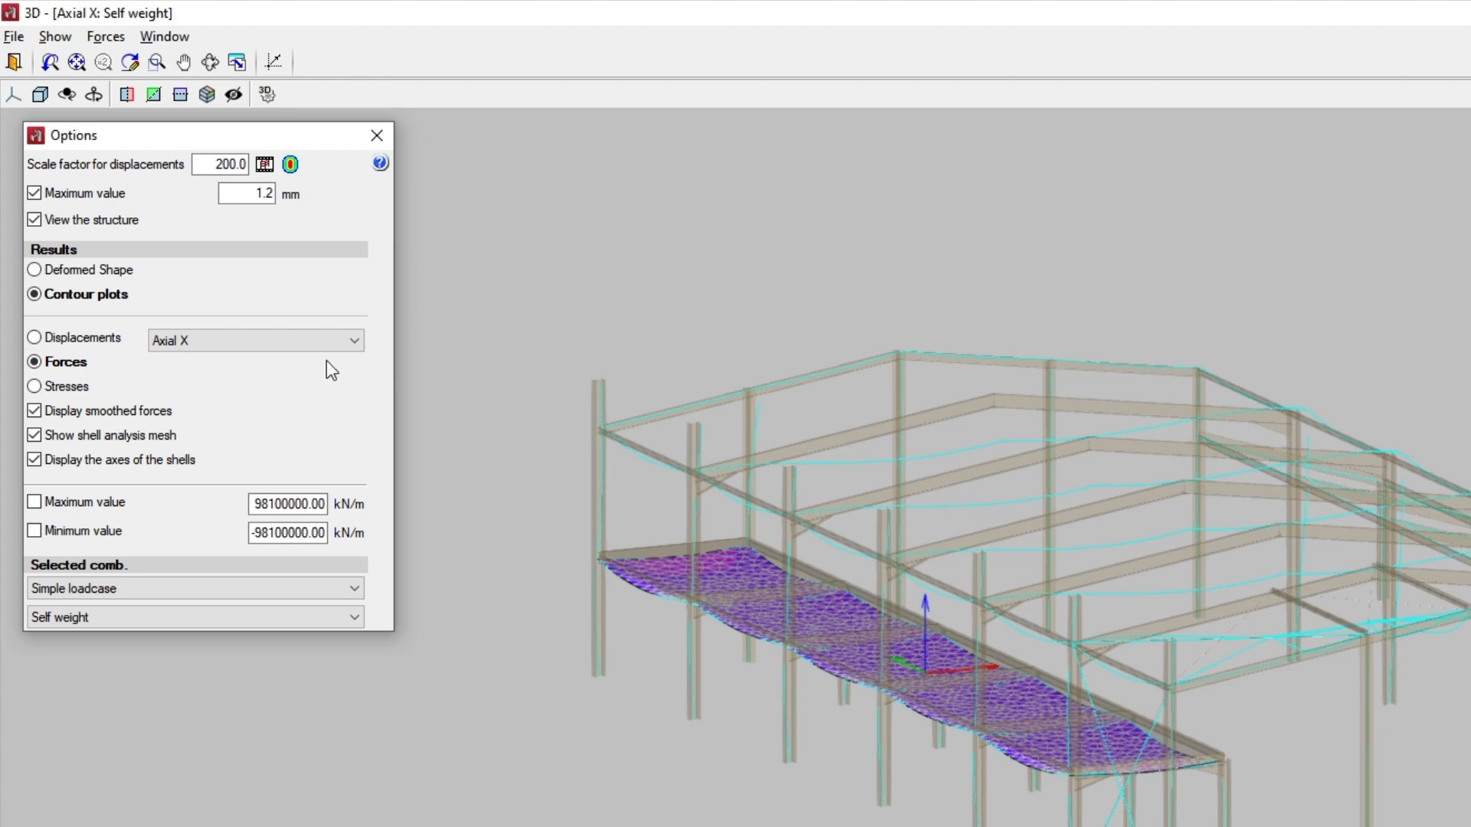
{"action": "left_click", "coordinate": [352, 343]}
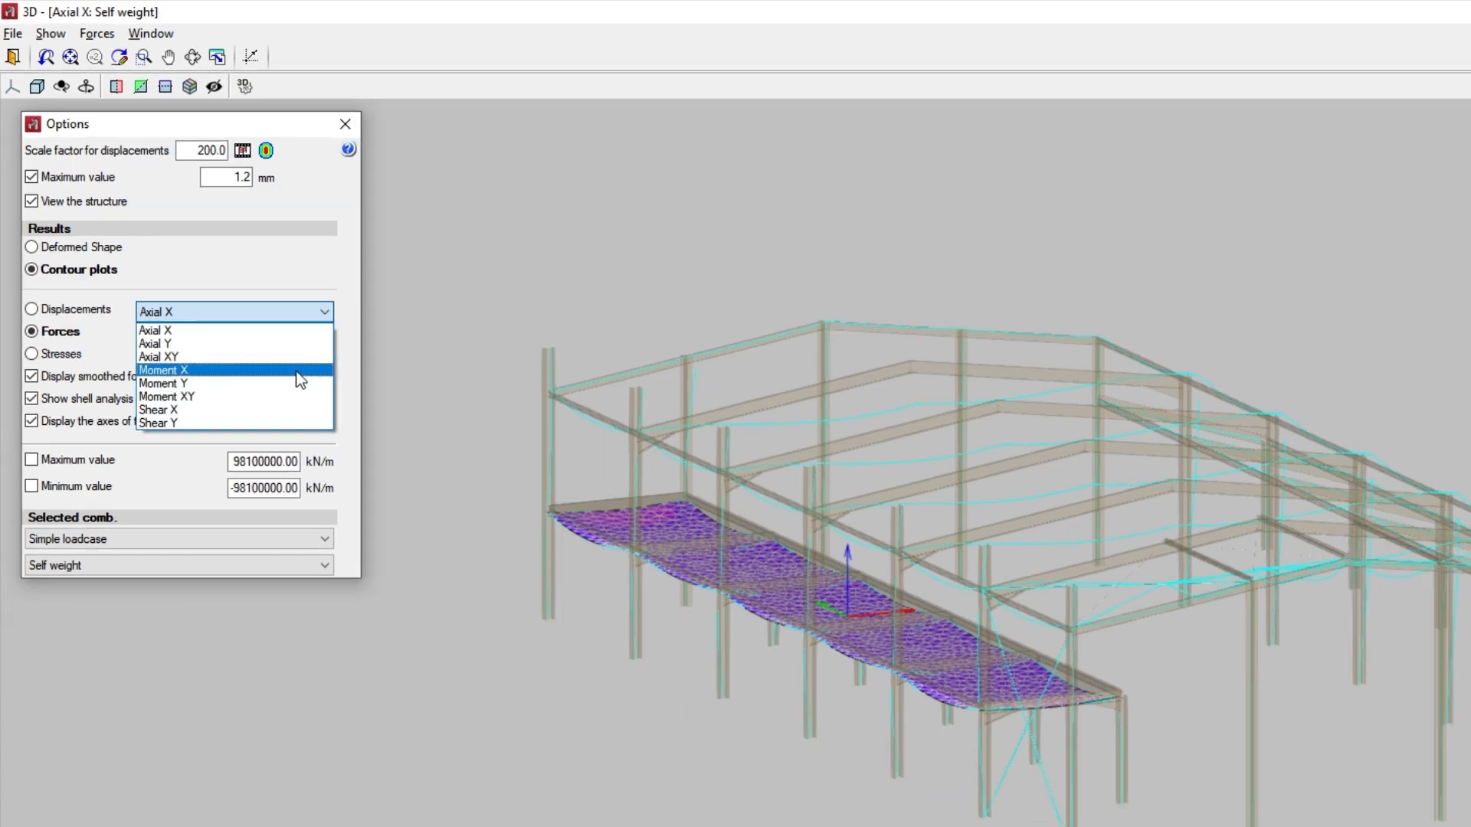
{"action": "left_click", "coordinate": [328, 406]}
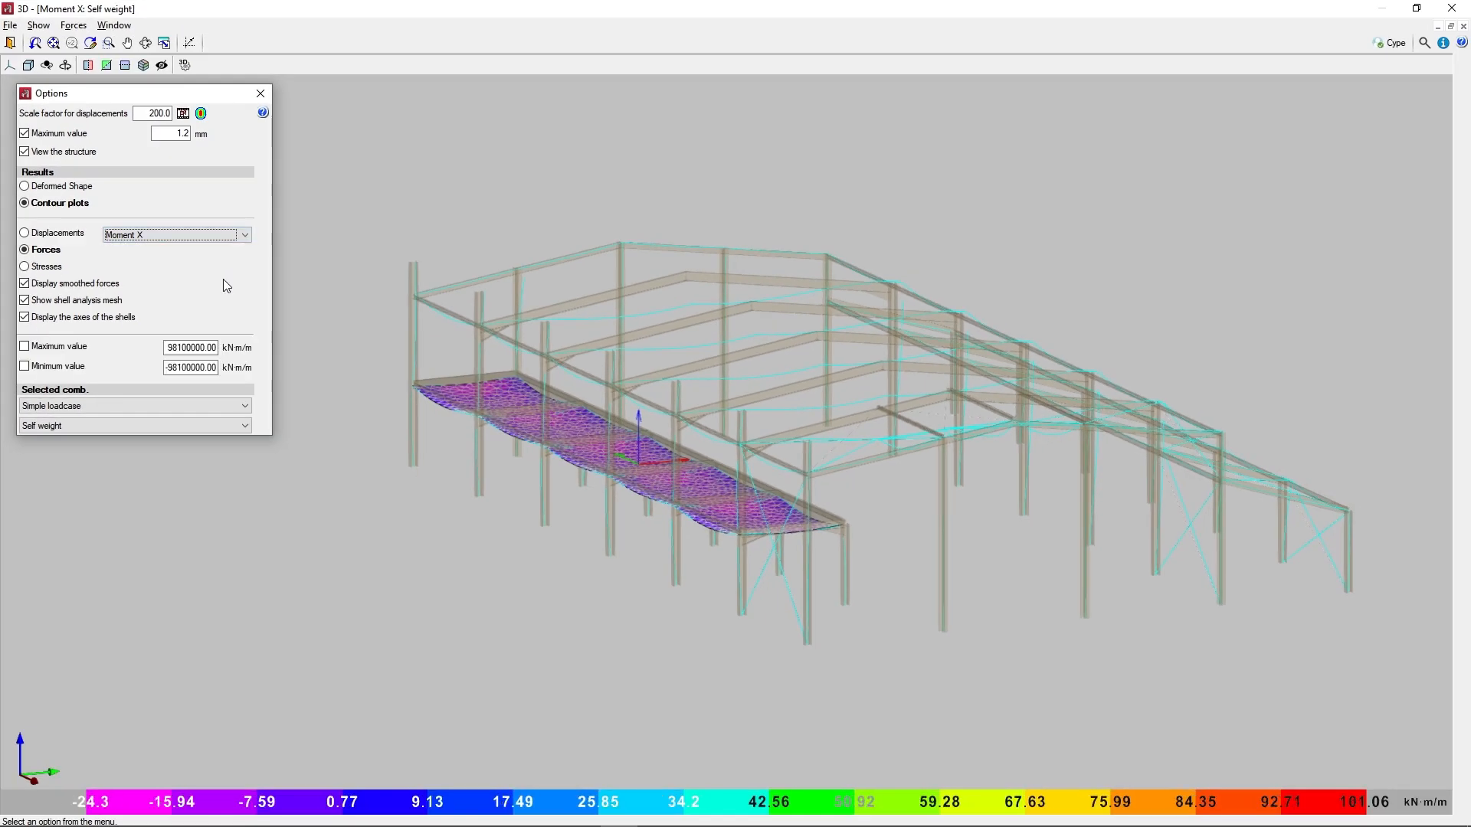
{"action": "middle_click_drag", "start_coordinate": [332, 397], "coordinate": [396, 421]}
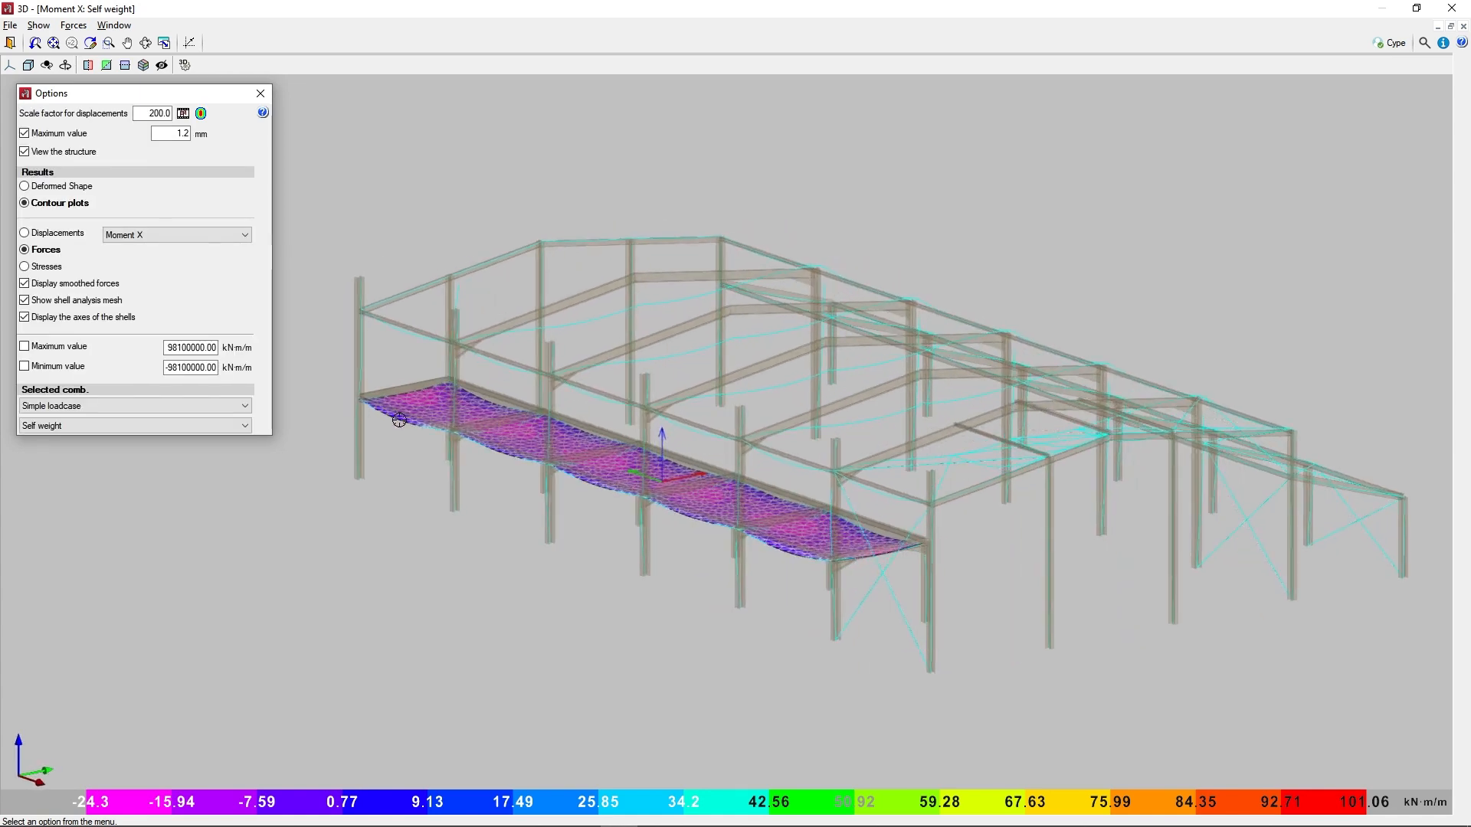
- Switch the contour plots to stresses and display maximum bearing pressure for the absolute maximum of both surfaces
{"action": "scroll", "coordinate": [397, 420], "scroll_direction": "up", "scroll_amount": 2}
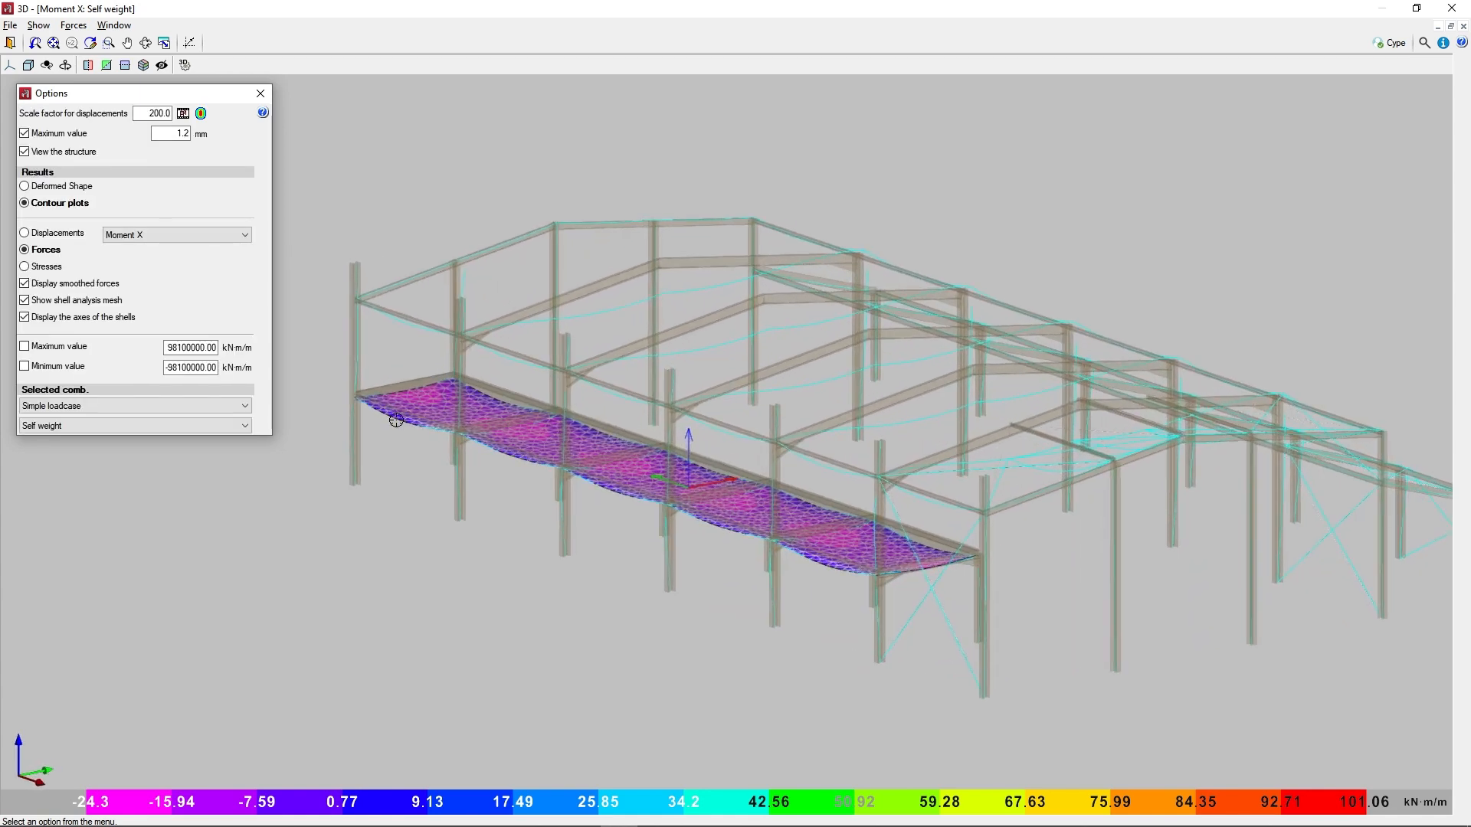
{"action": "left_click", "coordinate": [26, 266]}
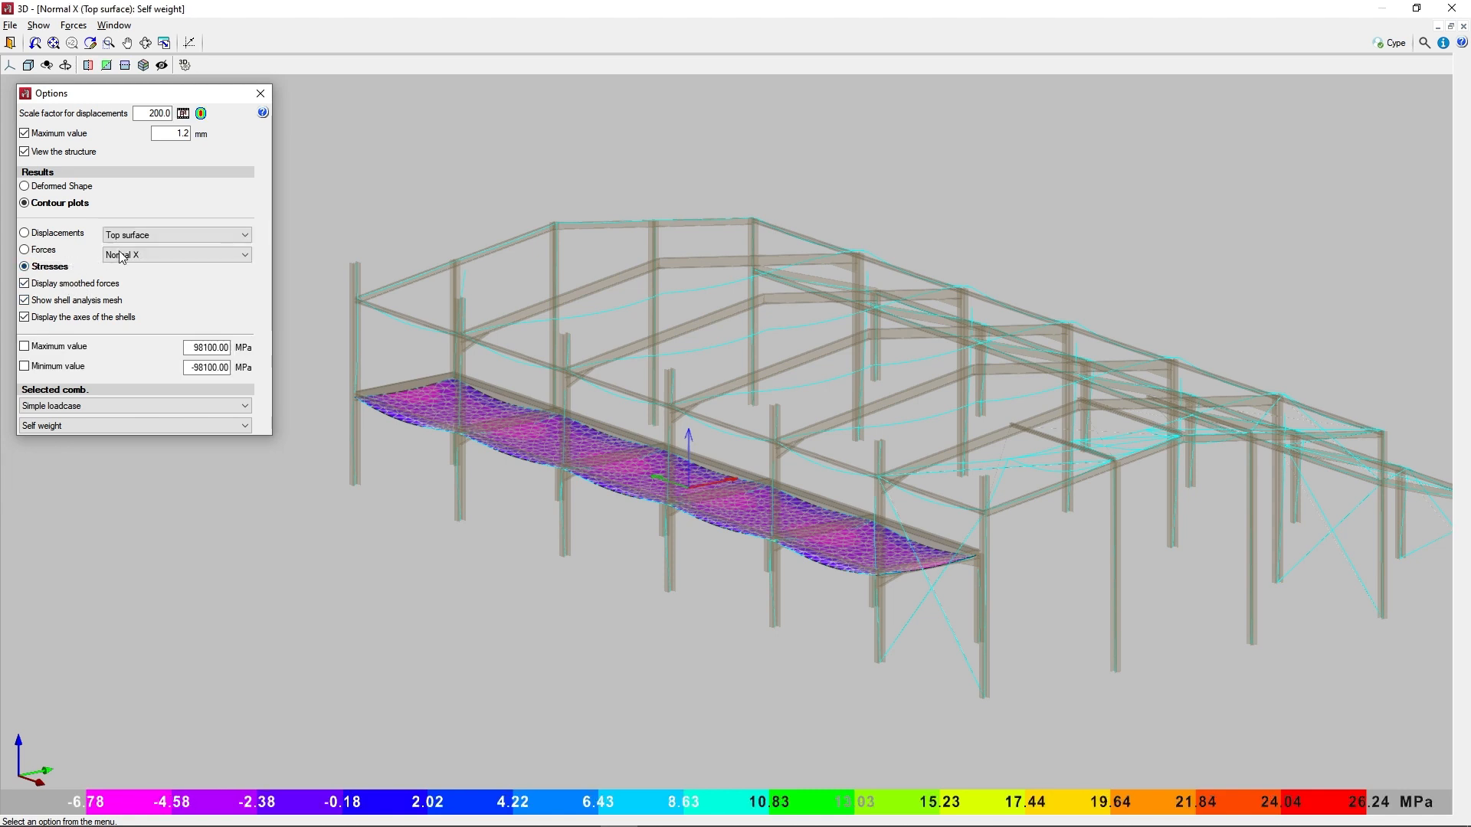
{"action": "left_click", "coordinate": [244, 237]}
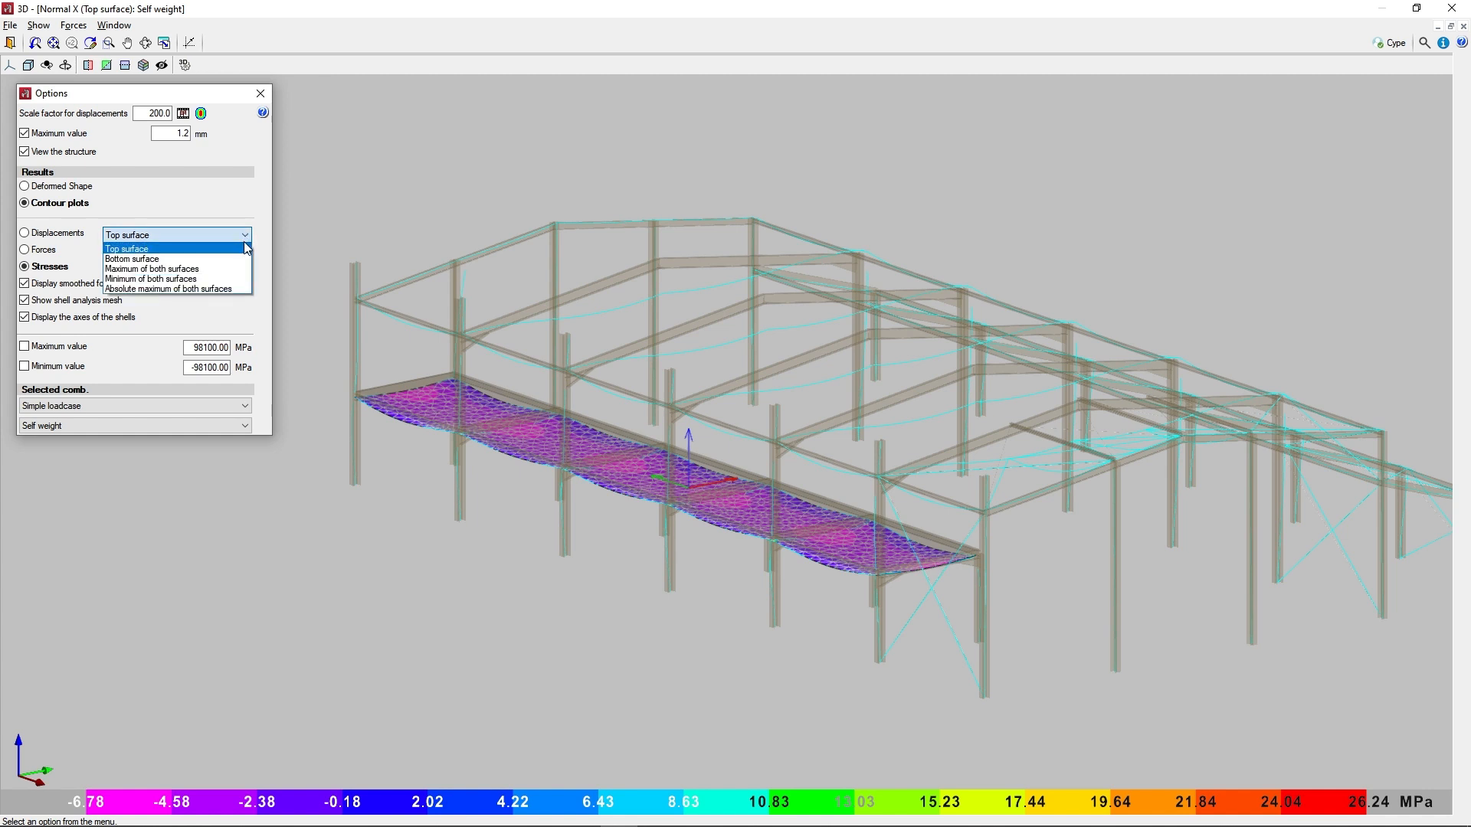
{"action": "left_click", "coordinate": [241, 290]}
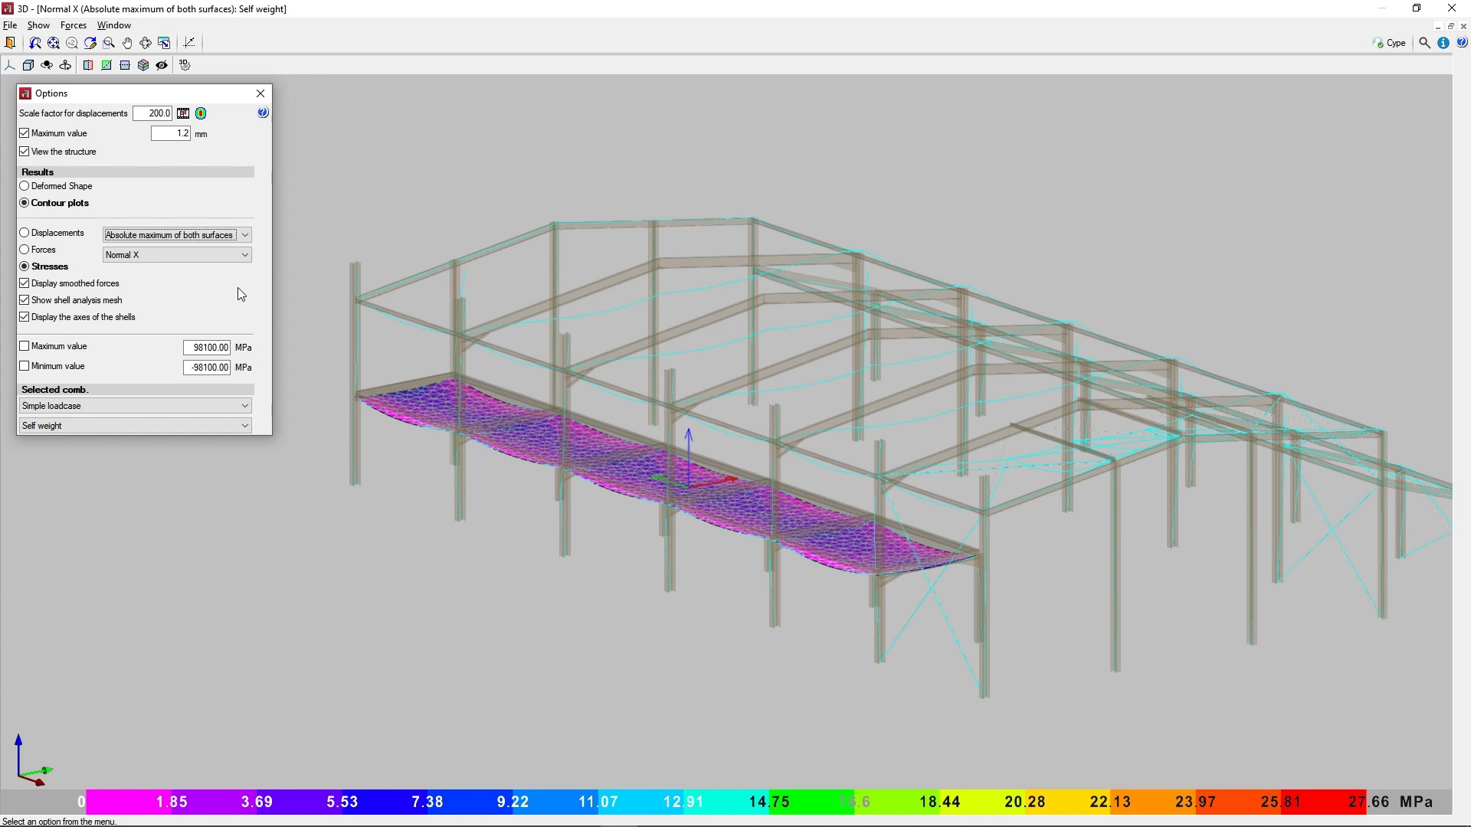
{"action": "left_click", "coordinate": [245, 254]}
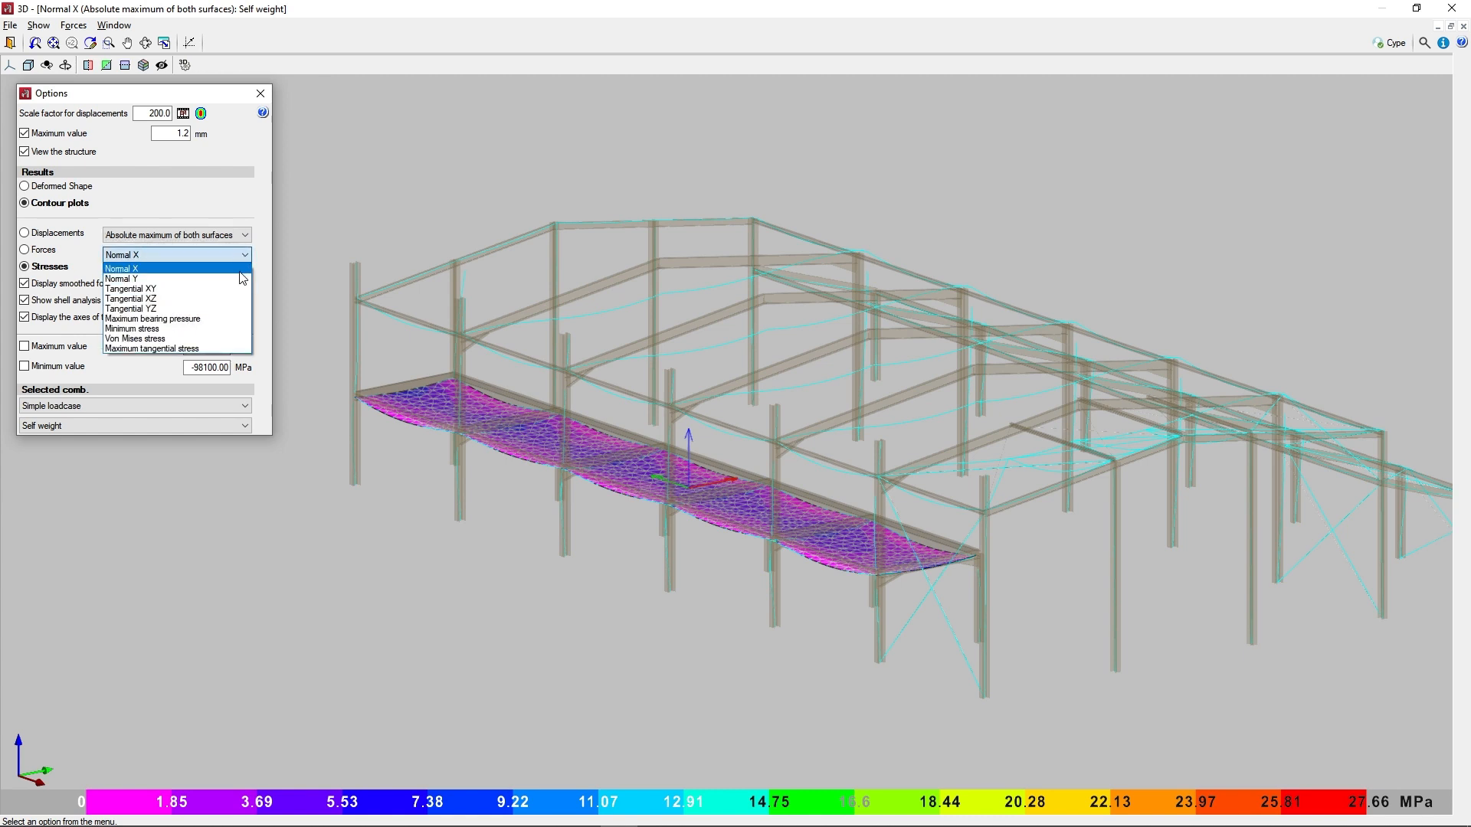
{"action": "left_click", "coordinate": [222, 318]}
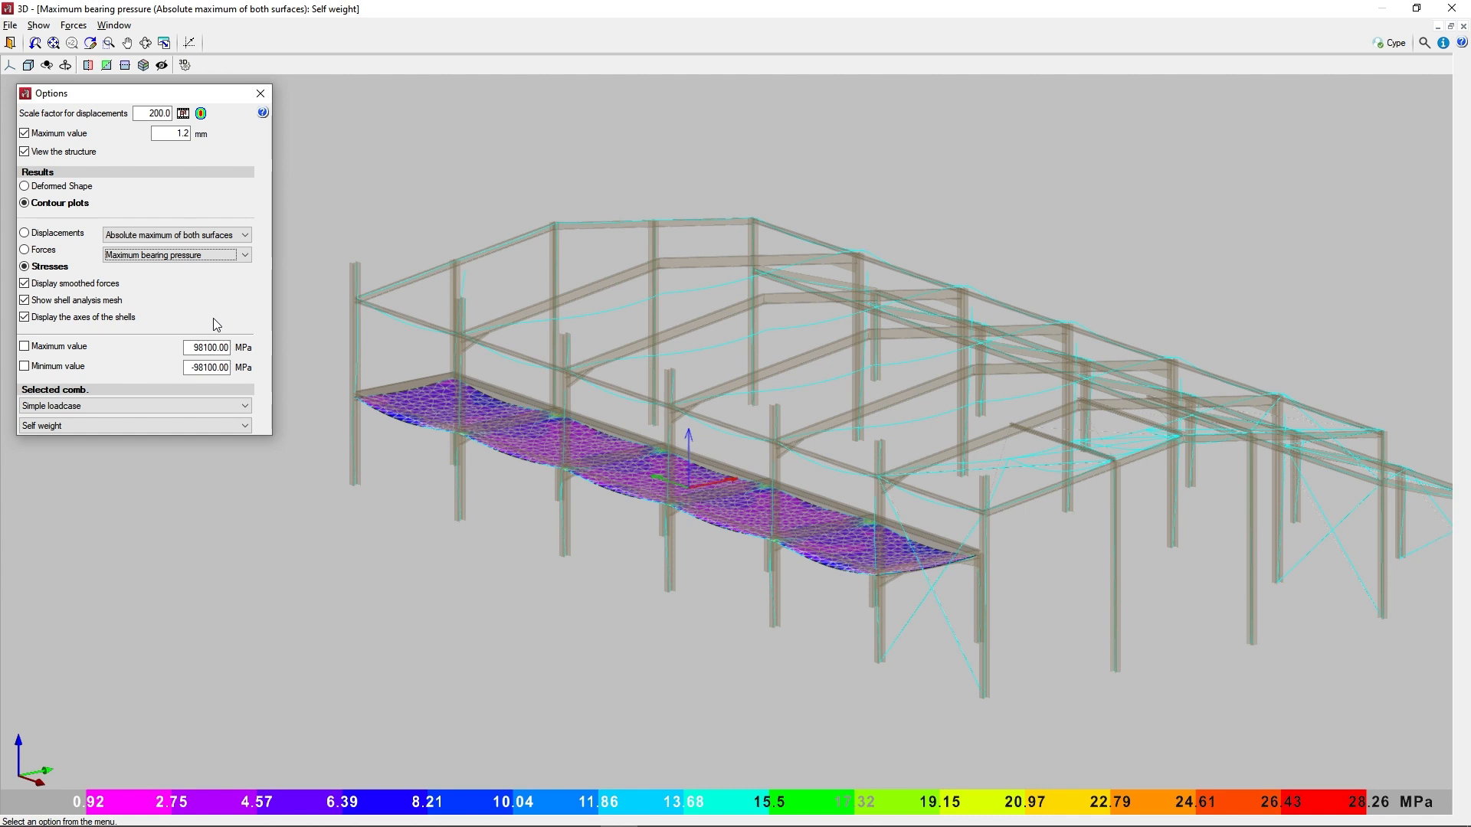
- Toggle the smoothed forces, the shell analysis mesh and the shell axes off and back on
{"action": "left_click", "coordinate": [24, 284]}
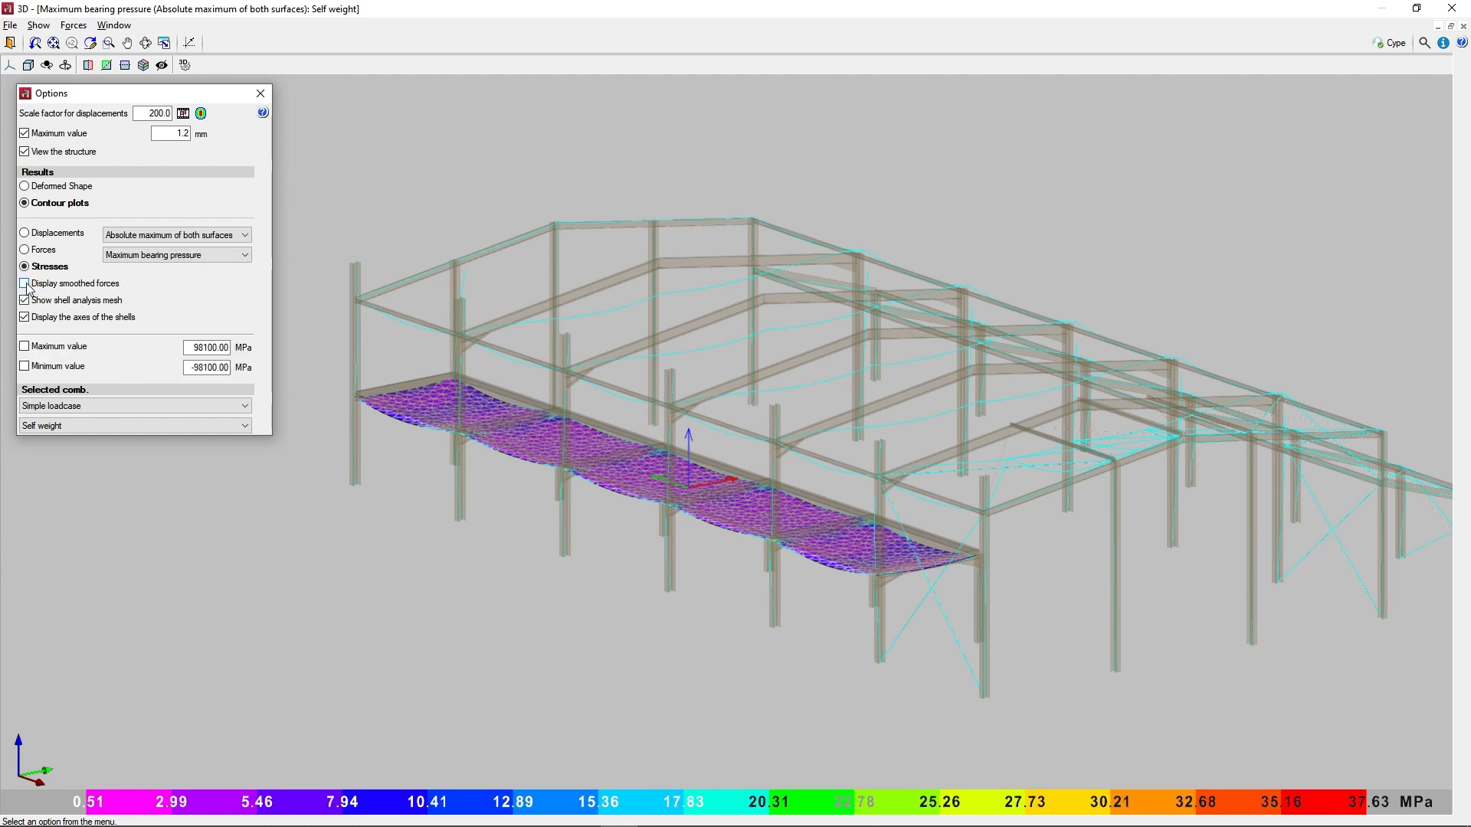
{"action": "left_click", "coordinate": [25, 283]}
{"action": "left_click", "coordinate": [25, 300]}
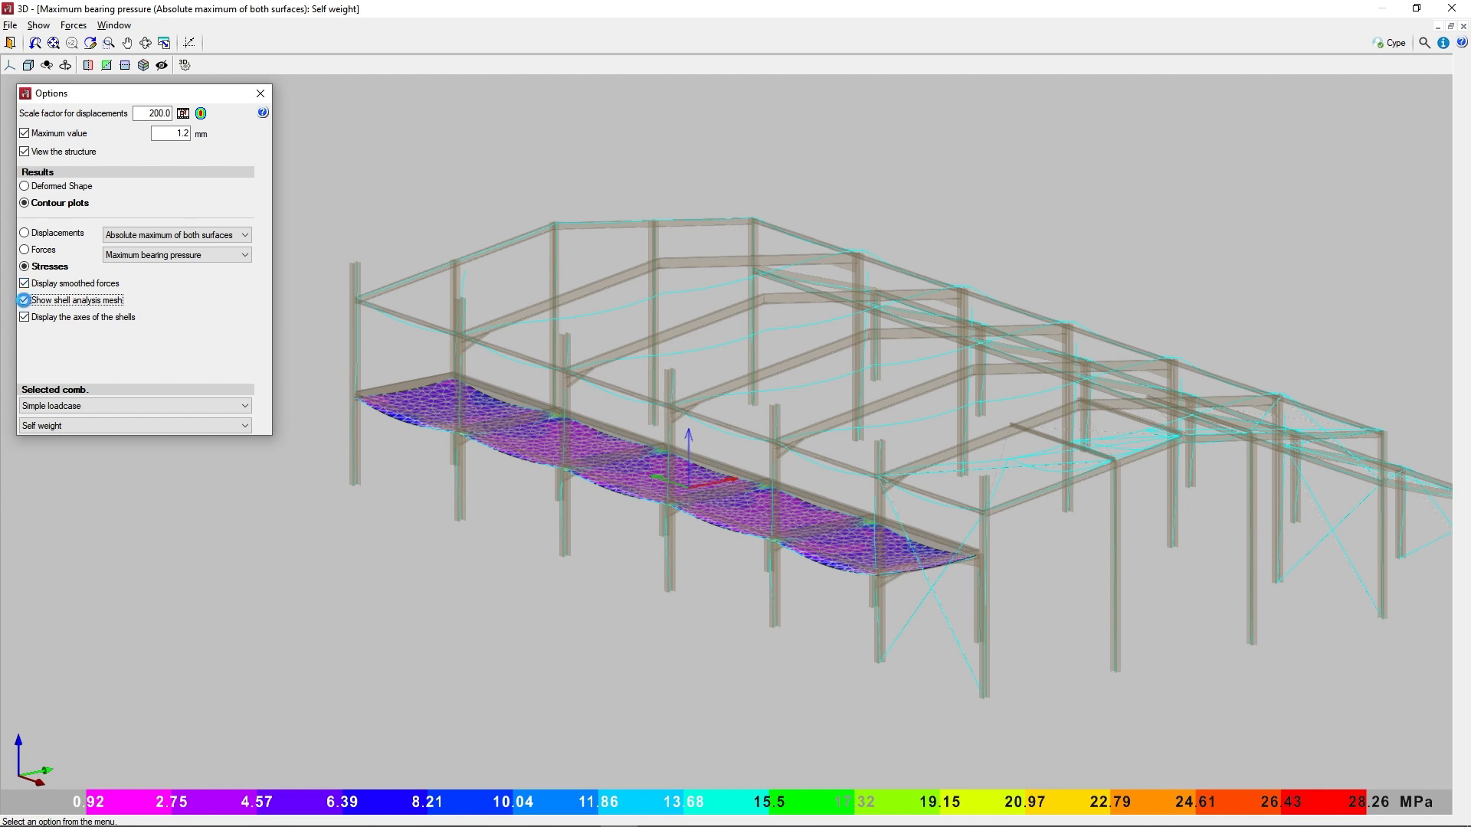
{"action": "left_click", "coordinate": [24, 300]}
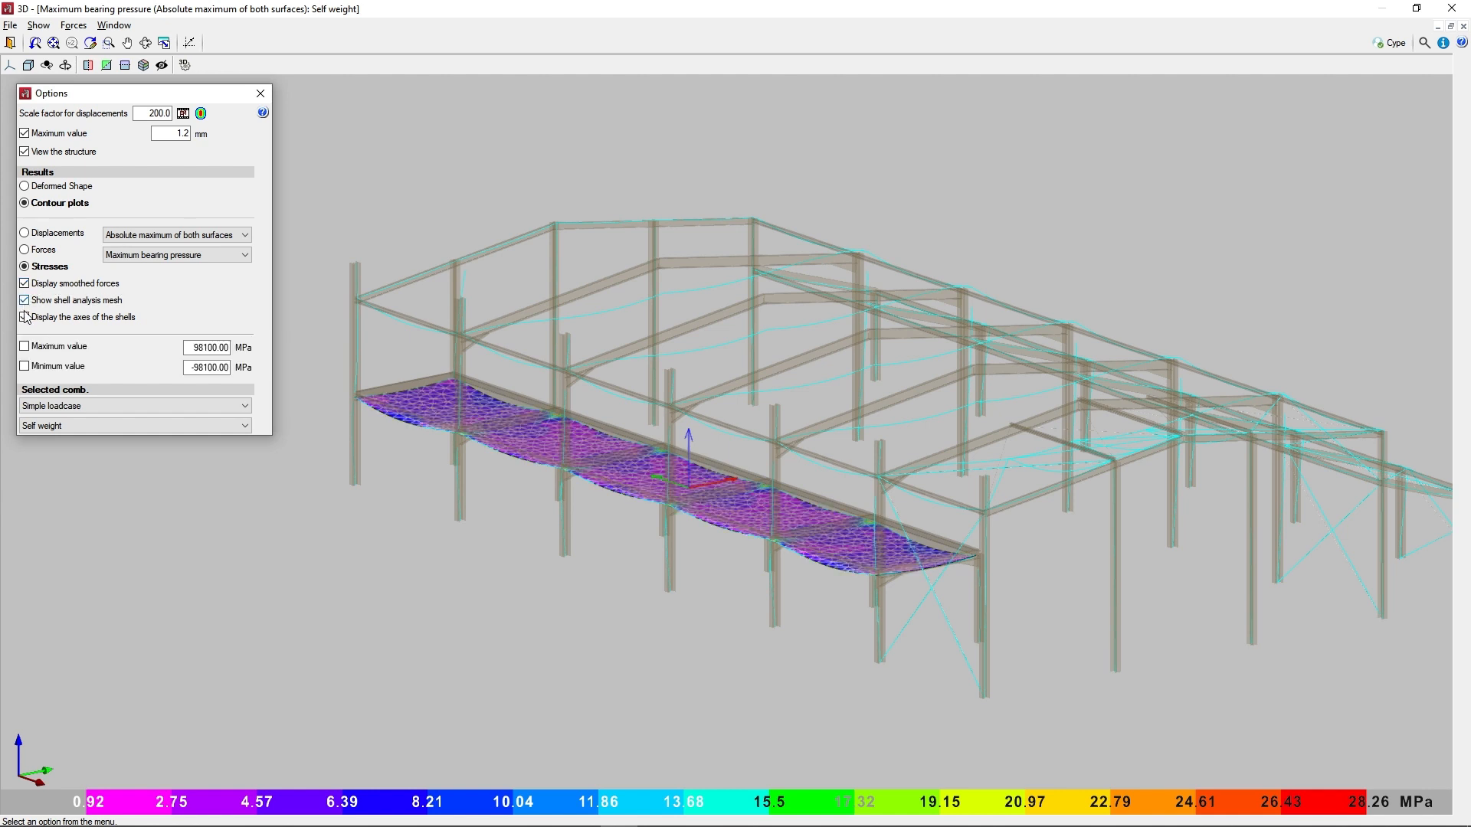
{"action": "left_click", "coordinate": [25, 317]}
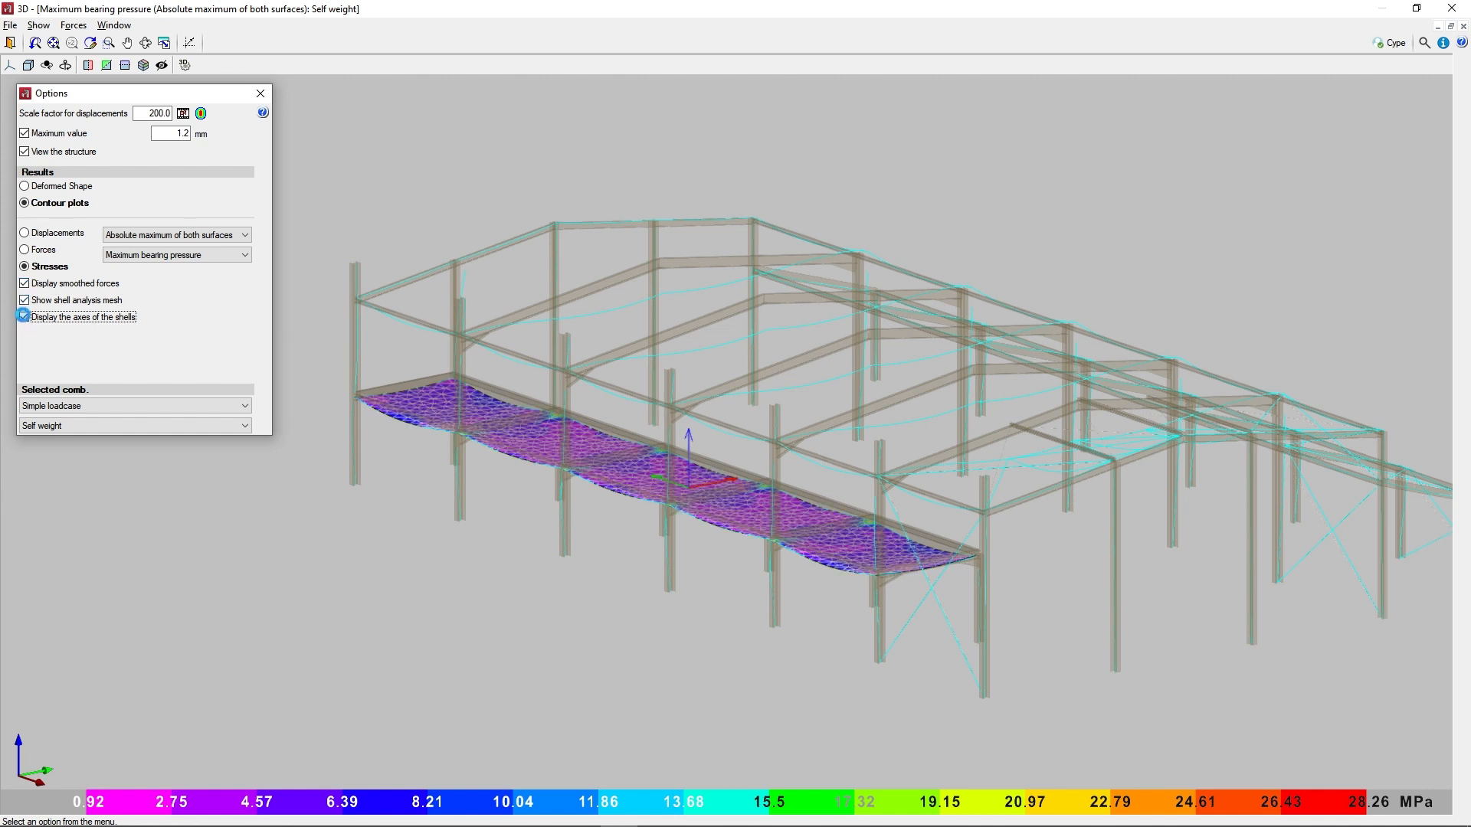
{"action": "left_click", "coordinate": [24, 317]}
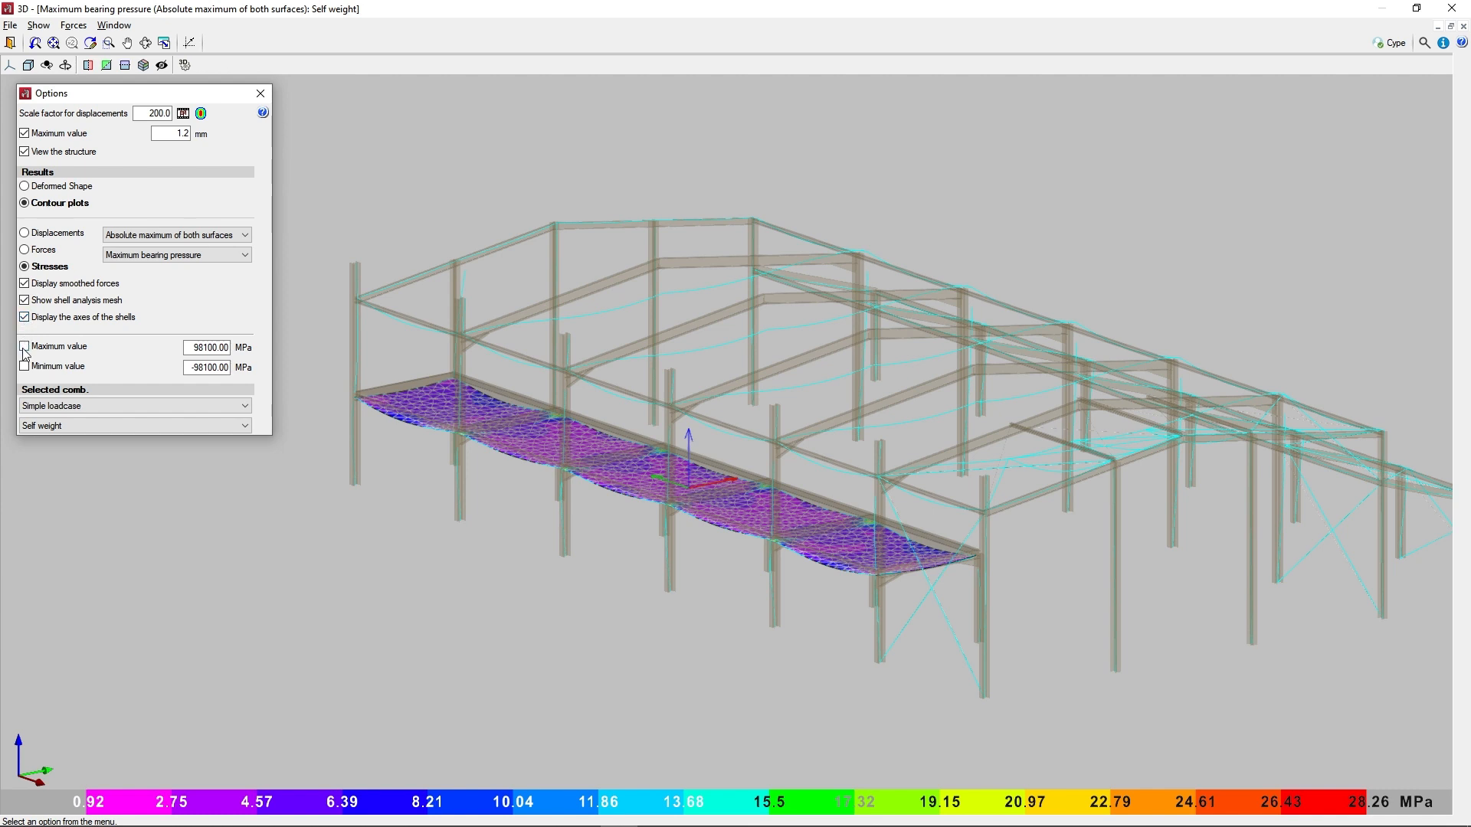
- Enable both stress limits for the contour plot, with a maximum of 4.5 MPa and a minimum of 1.5 MPa
{"action": "left_click", "coordinate": [25, 347]}
{"action": "left_click", "coordinate": [24, 367]}
{"action": "double_click", "coordinate": [209, 347]}
{"action": "type", "text": "4.5"}
{"action": "key", "text": "Tab"}
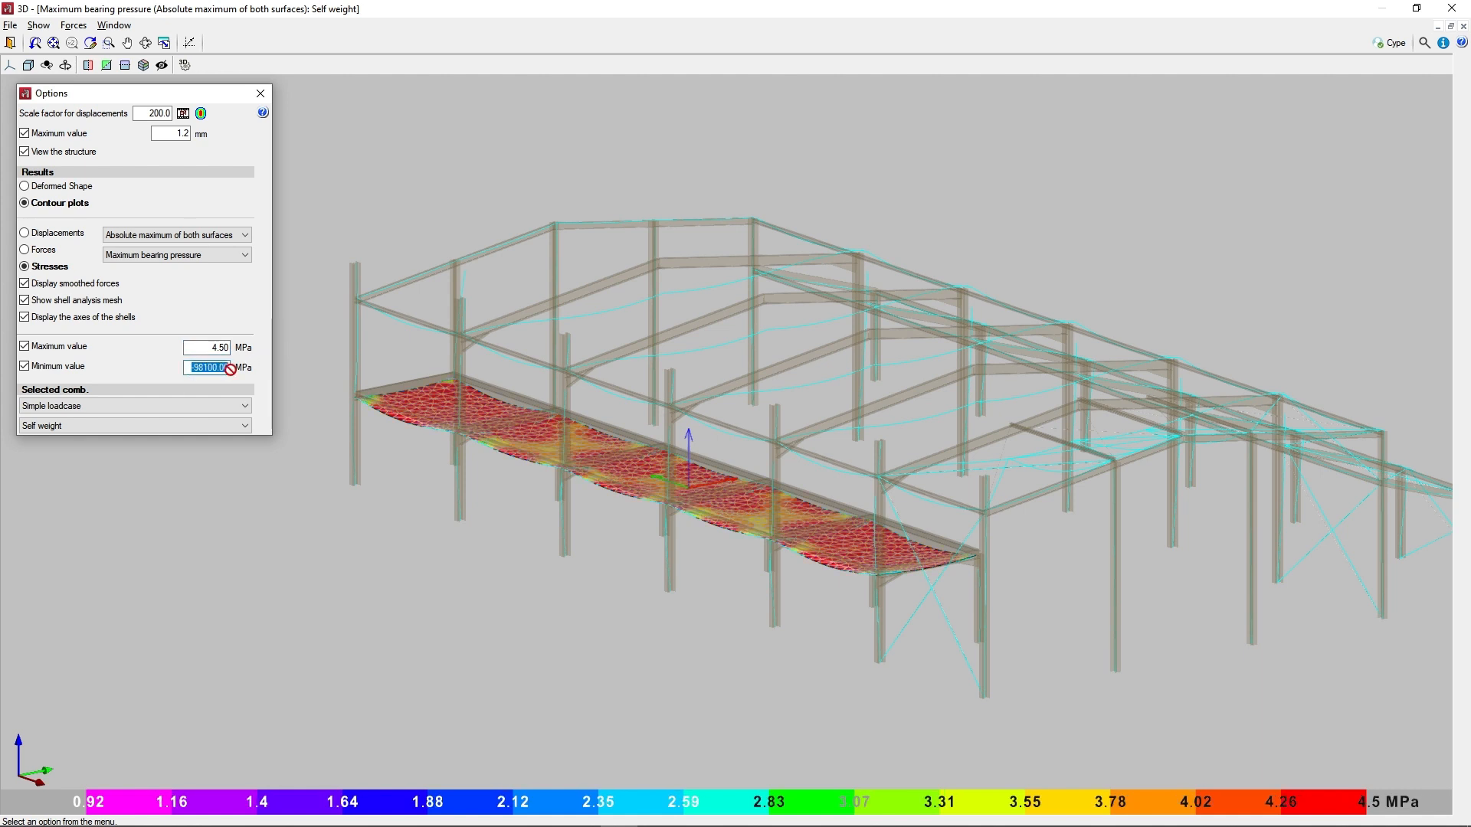
{"action": "type", "text": "1.5"}
{"action": "key", "text": "Tab"}
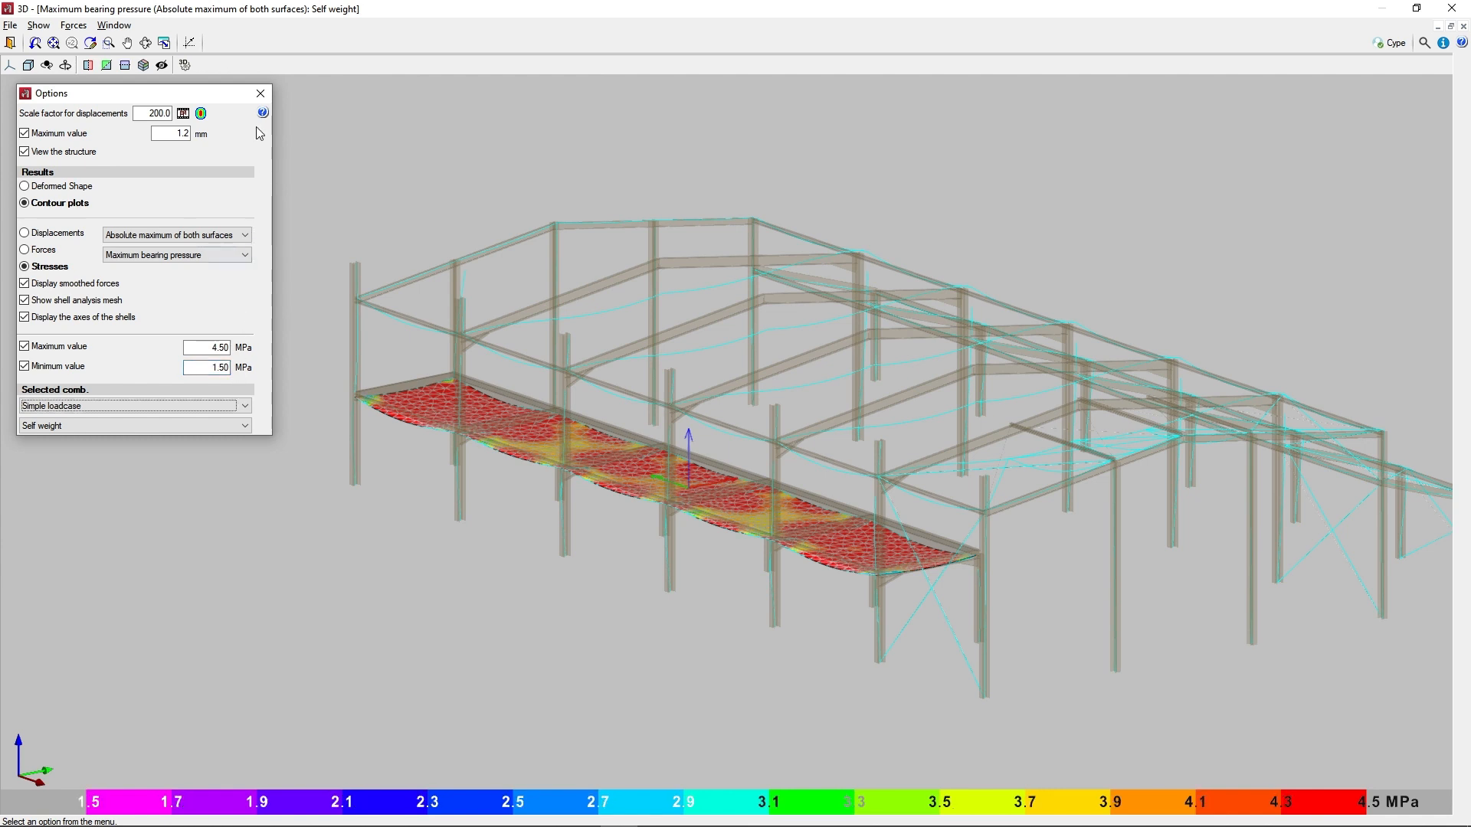
- Close the display options and start the Consult command for forces
{"action": "left_click", "coordinate": [257, 95]}
{"action": "left_click", "coordinate": [77, 27]}
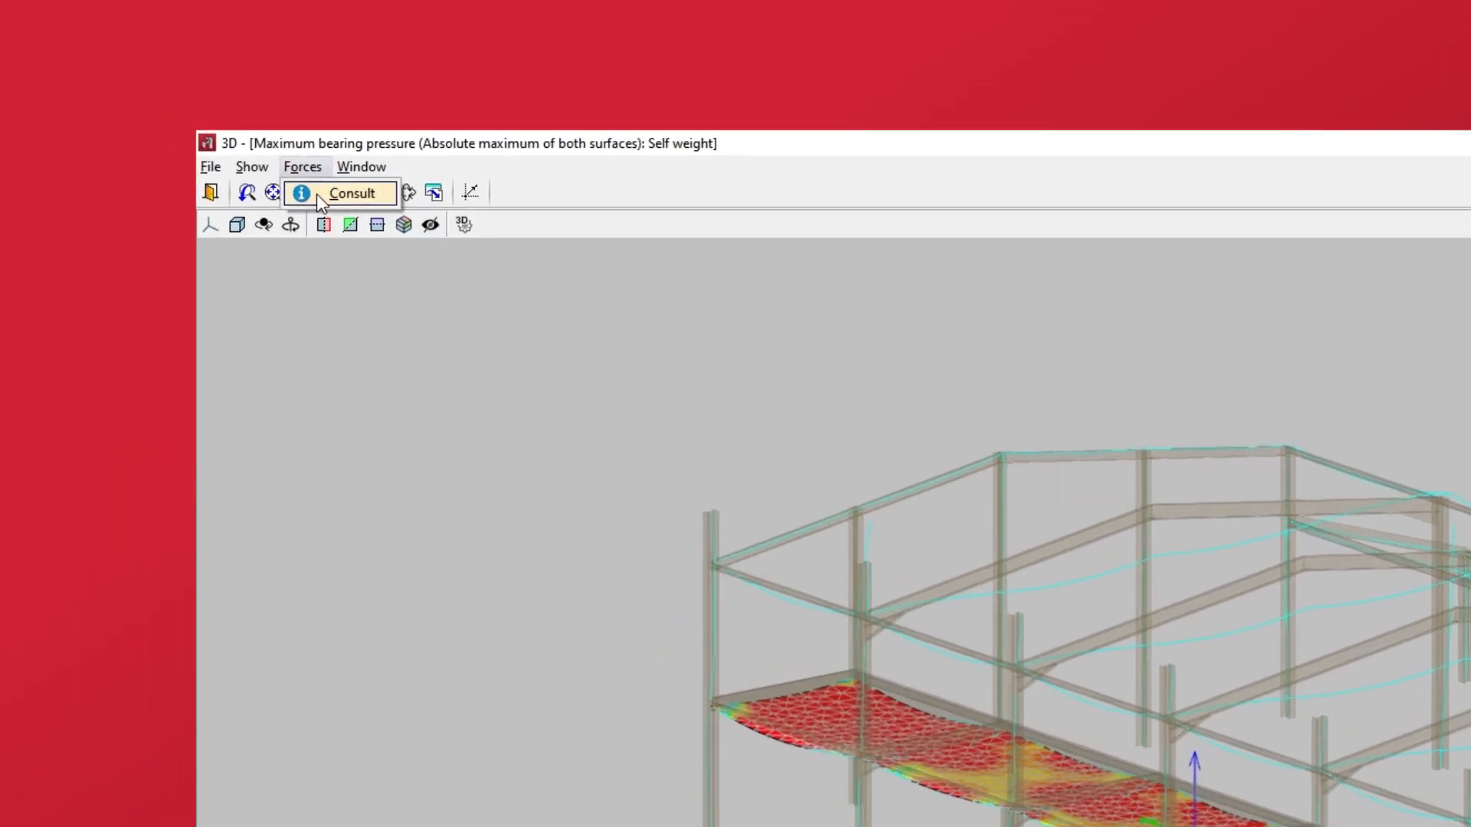
{"action": "left_click", "coordinate": [316, 194]}
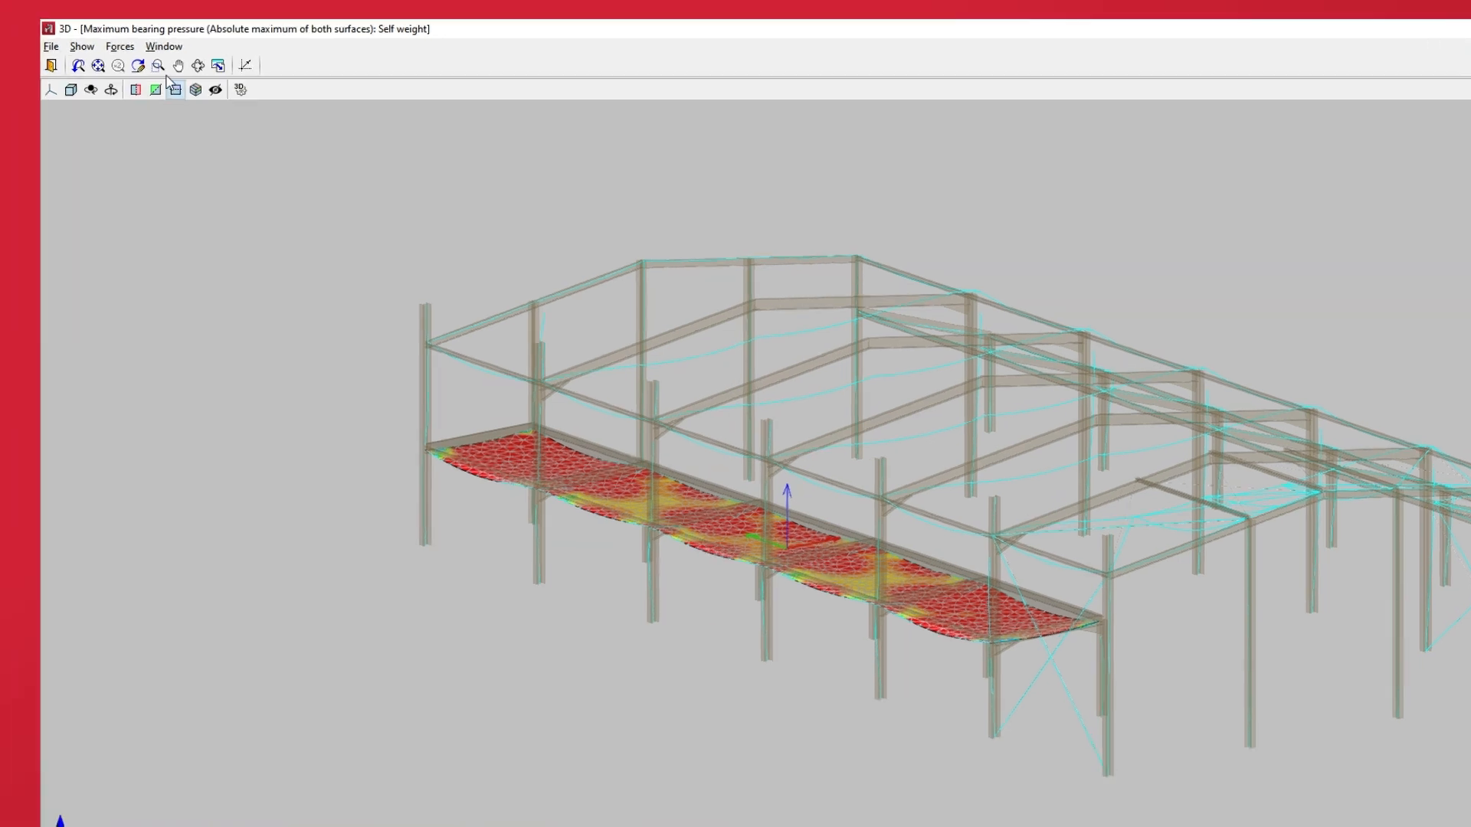
- Open a second results window showing the deformed shape, with the structure overlay and the maximum value limit disabled
{"action": "left_click", "coordinate": [113, 25]}
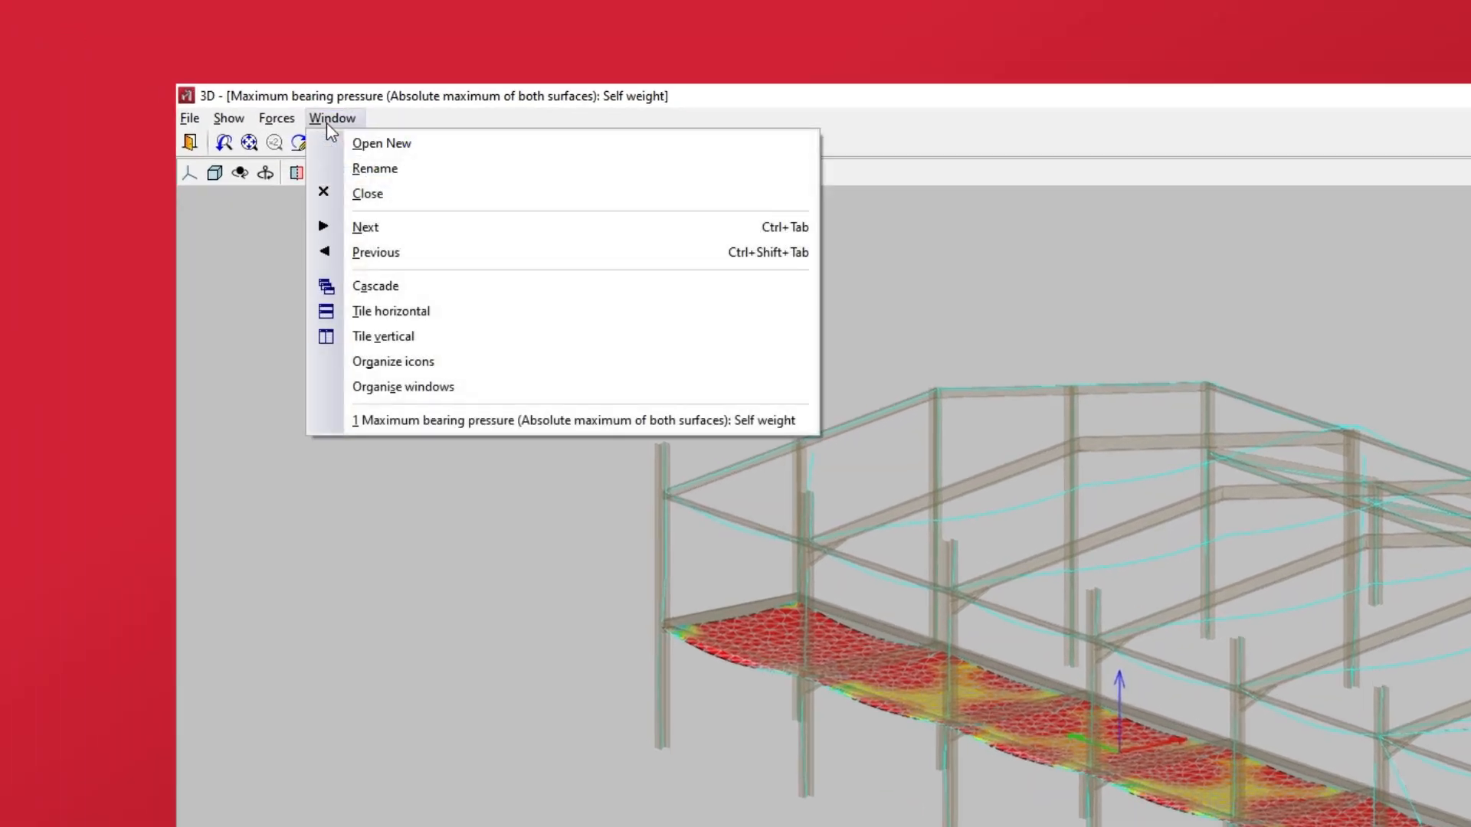
{"action": "left_click", "coordinate": [375, 143]}
{"action": "left_click", "coordinate": [224, 121]}
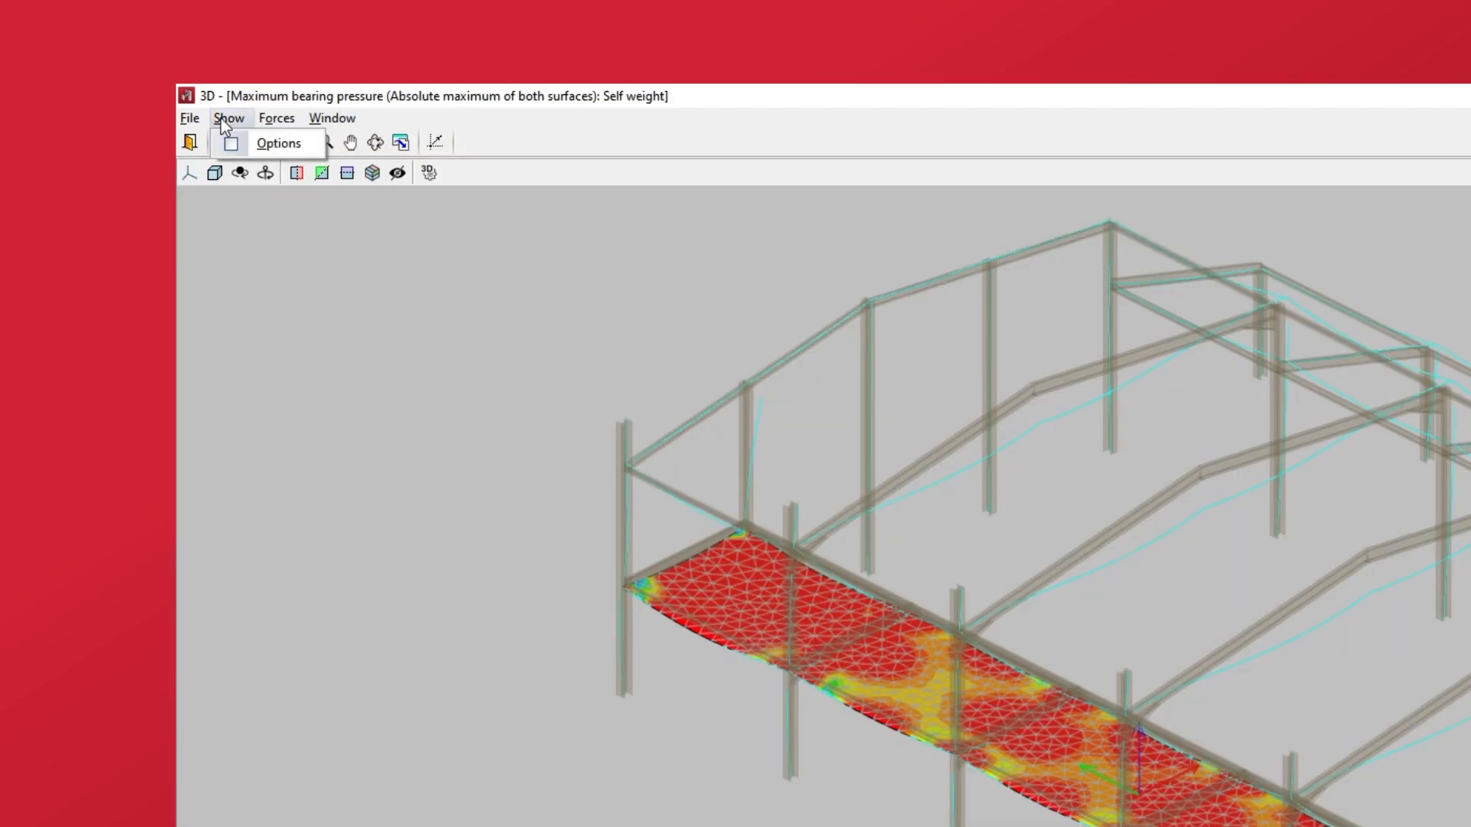
{"action": "left_click", "coordinate": [277, 143]}
{"action": "left_click", "coordinate": [210, 339]}
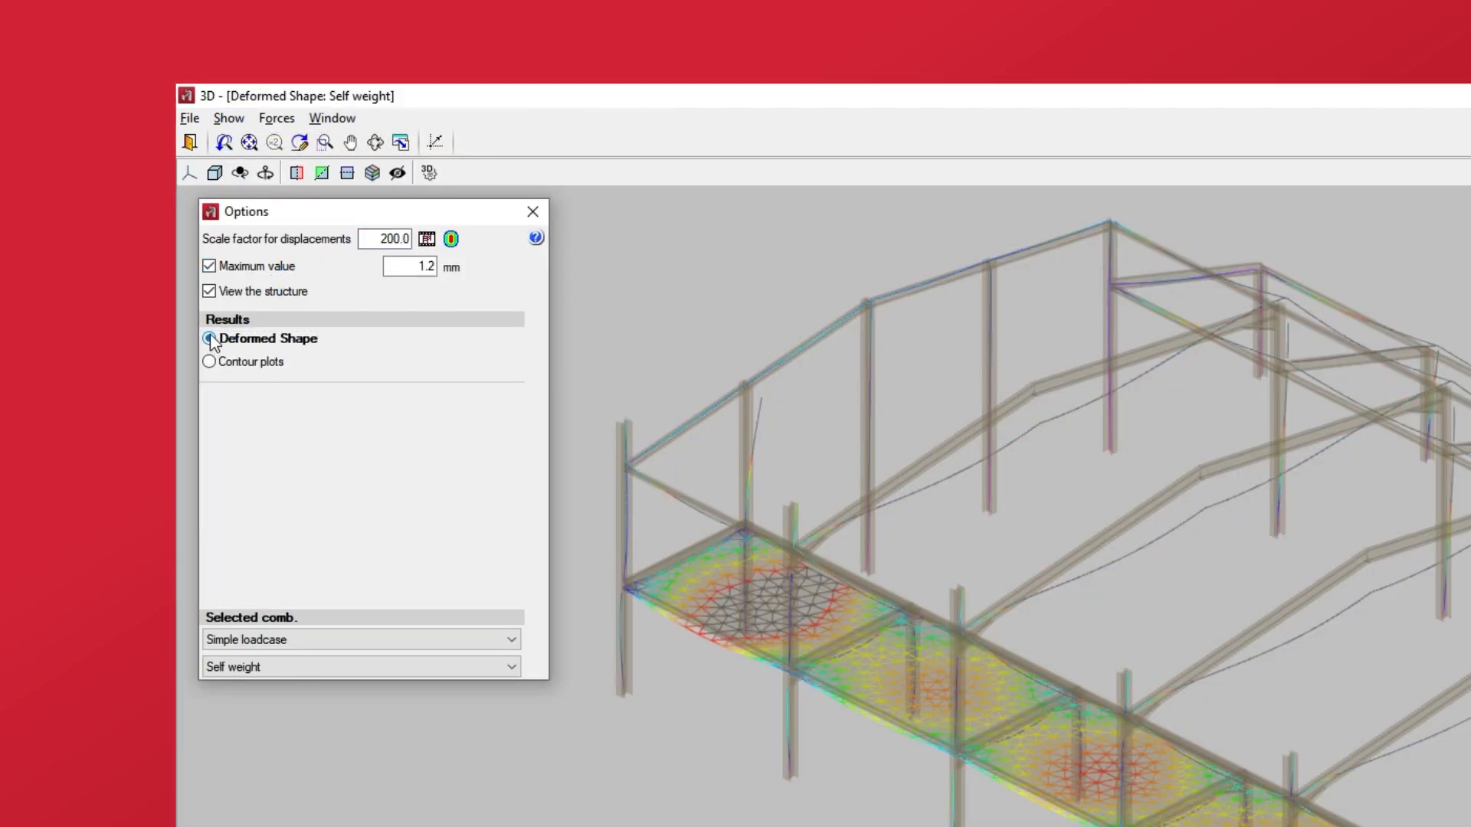
{"action": "left_click", "coordinate": [209, 291]}
{"action": "left_click", "coordinate": [209, 266]}
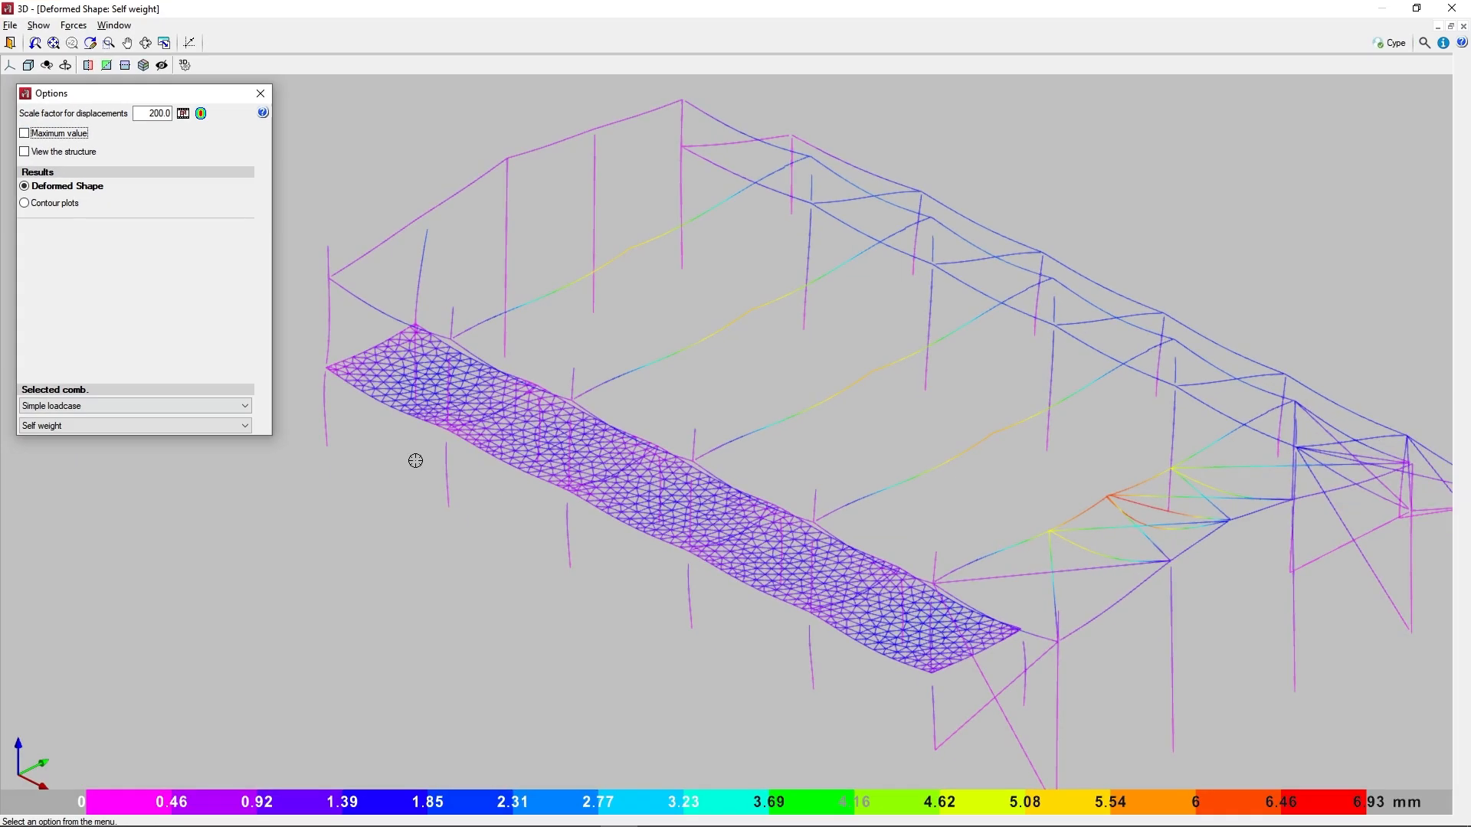
- Set the scale factor for displacements of the deformed shape to 5
{"action": "middle_click_drag", "start_coordinate": [743, 713], "coordinate": [890, 720]}
{"action": "left_click_drag", "start_coordinate": [376, 239], "coordinate": [423, 240]}
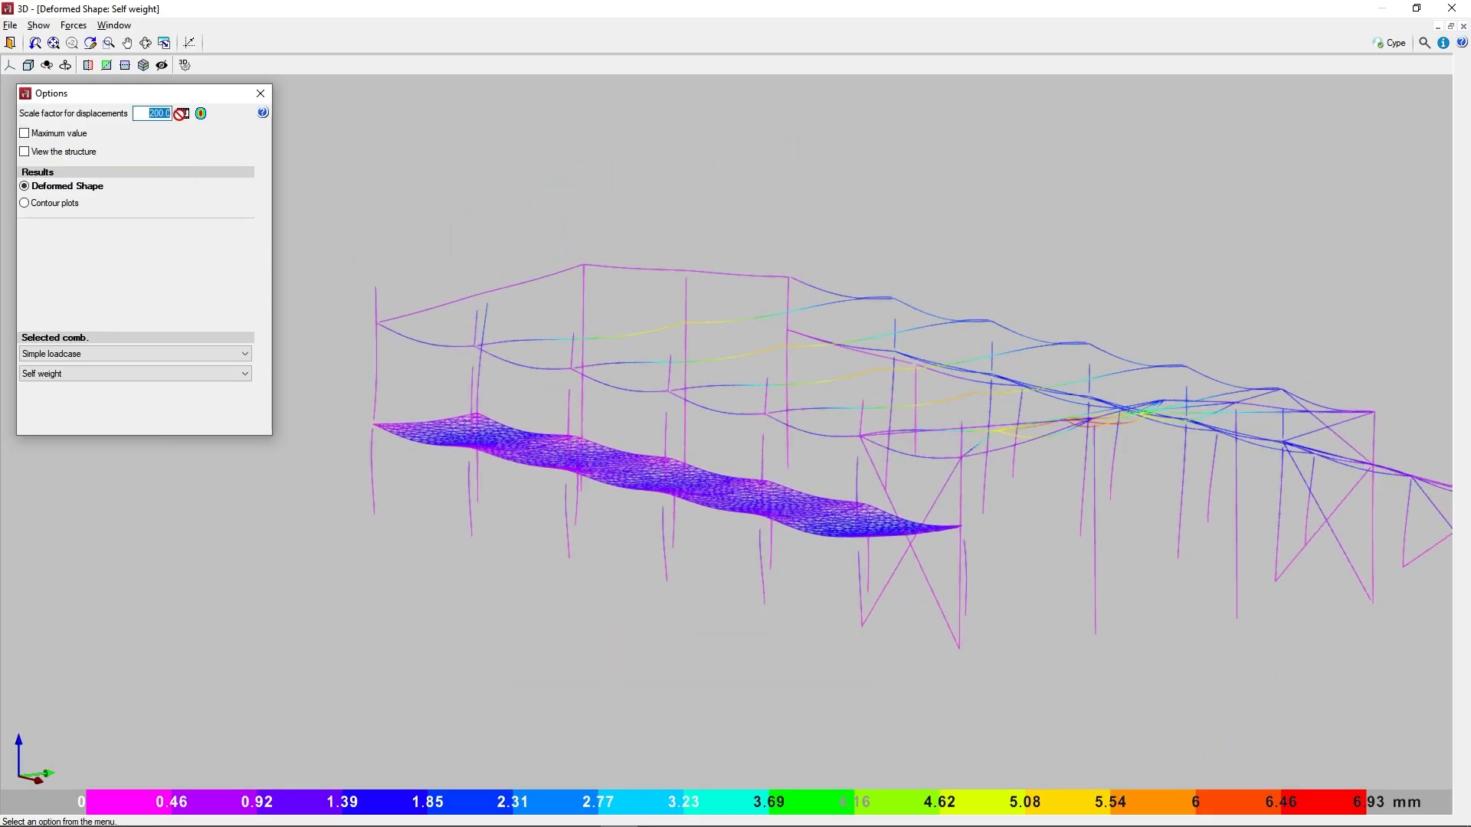
{"action": "type", "text": "5"}
{"action": "key", "text": "Return"}
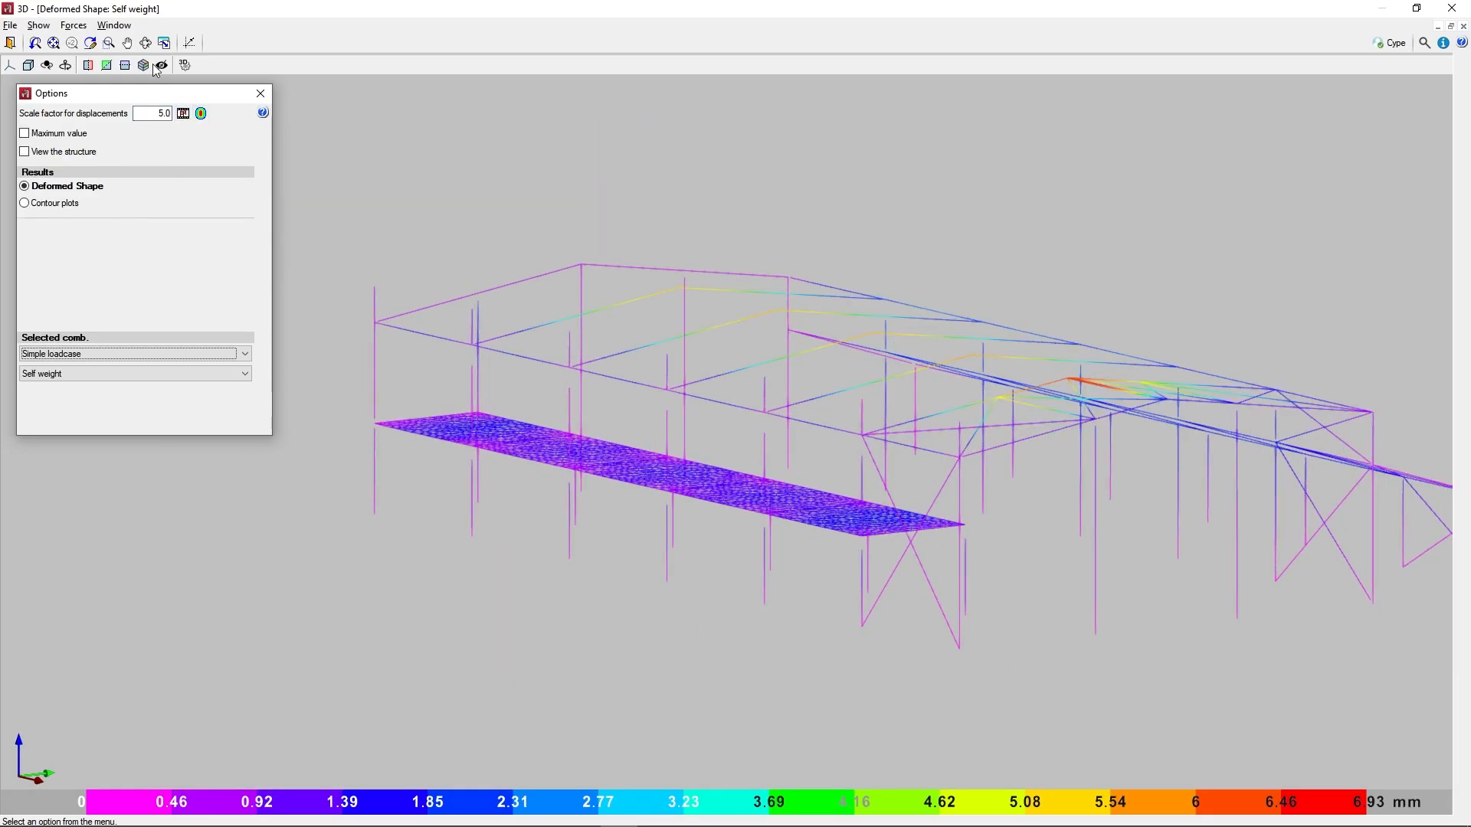
- Tile the deformed shape and bearing pressure windows side by side and close the display options
{"action": "left_click", "coordinate": [114, 25]}
{"action": "left_click", "coordinate": [117, 186]}
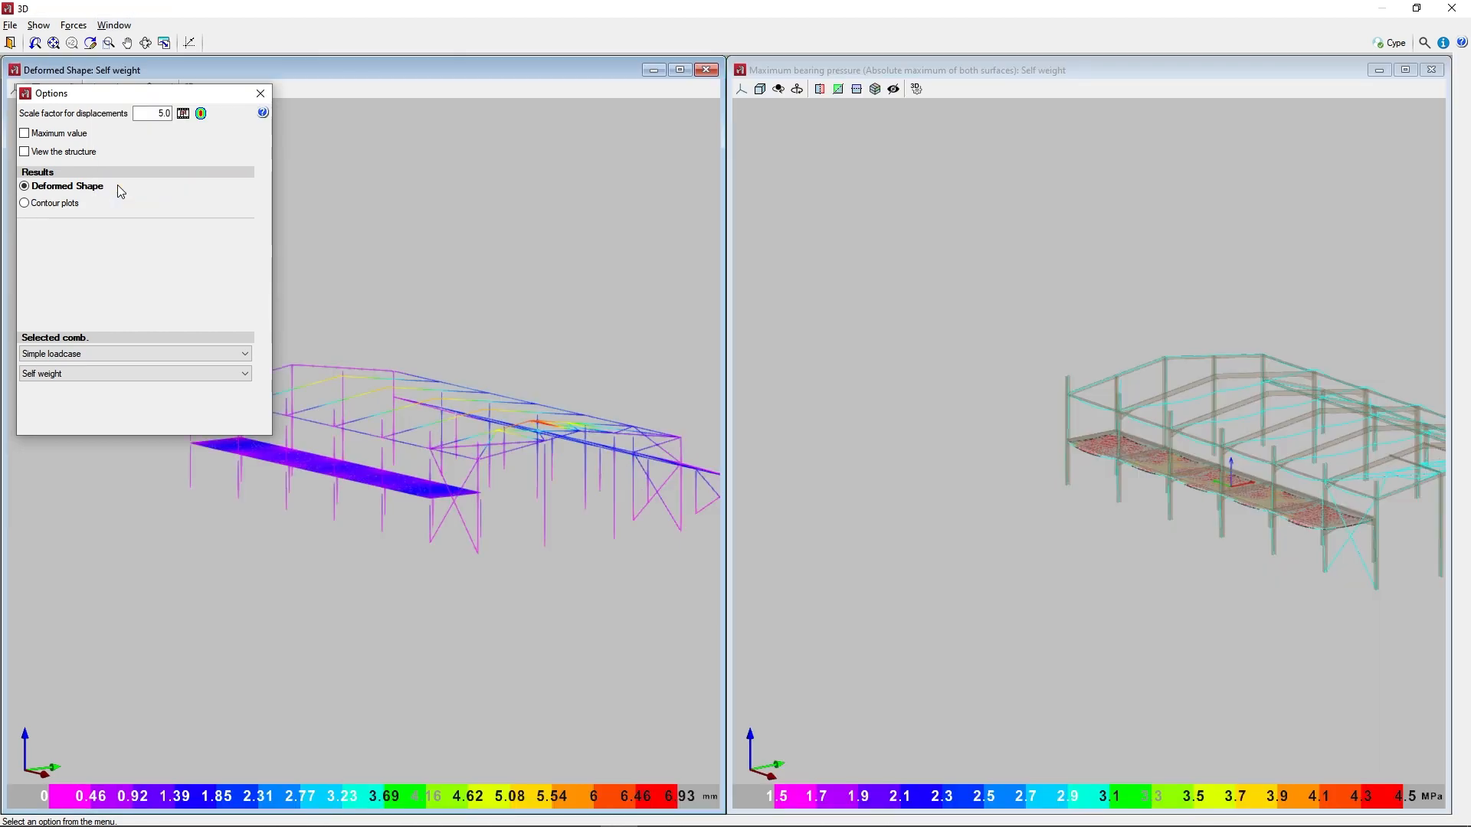
{"action": "left_click", "coordinate": [261, 93]}
- Examine the deformed shape from a higher angle and the bearing pressure plot from the front, and finish the results view
{"action": "mouse_move", "coordinate": [407, 377]}
{"action": "middle_mouse_down"}
{"action": "mouse_move", "coordinate": [456, 370]}
{"action": "mouse_move", "coordinate": [367, 508]}
{"action": "middle_mouse_up"}
{"action": "middle_click", "coordinate": [1104, 575]}
{"action": "middle_click", "coordinate": [1104, 576]}
{"action": "scroll", "coordinate": [1005, 544], "scroll_direction": "up", "scroll_amount": 2}
{"action": "middle_click_drag", "start_coordinate": [979, 543], "coordinate": [1085, 605]}
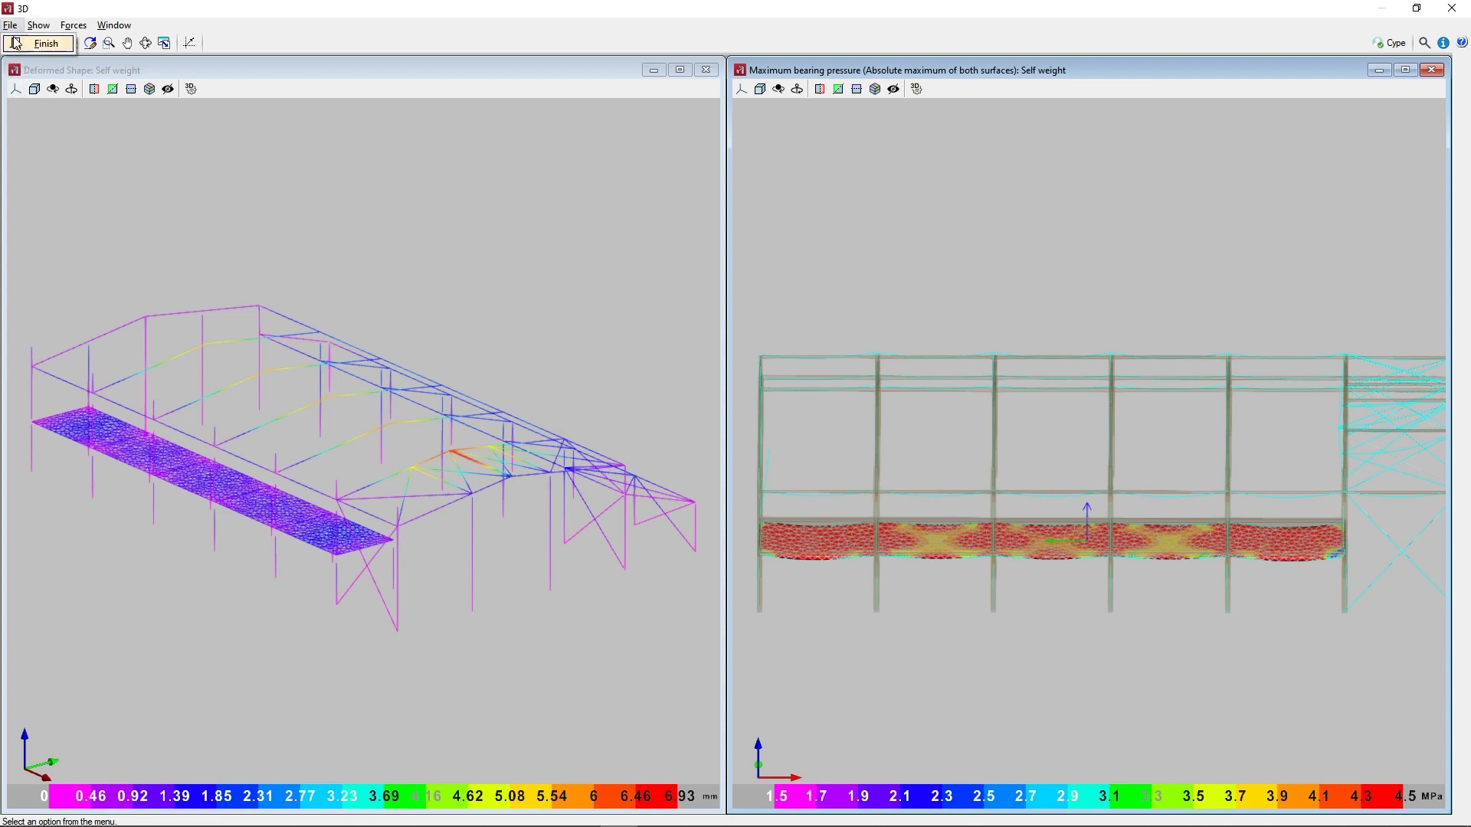
{"action": "left_click", "coordinate": [16, 43]}
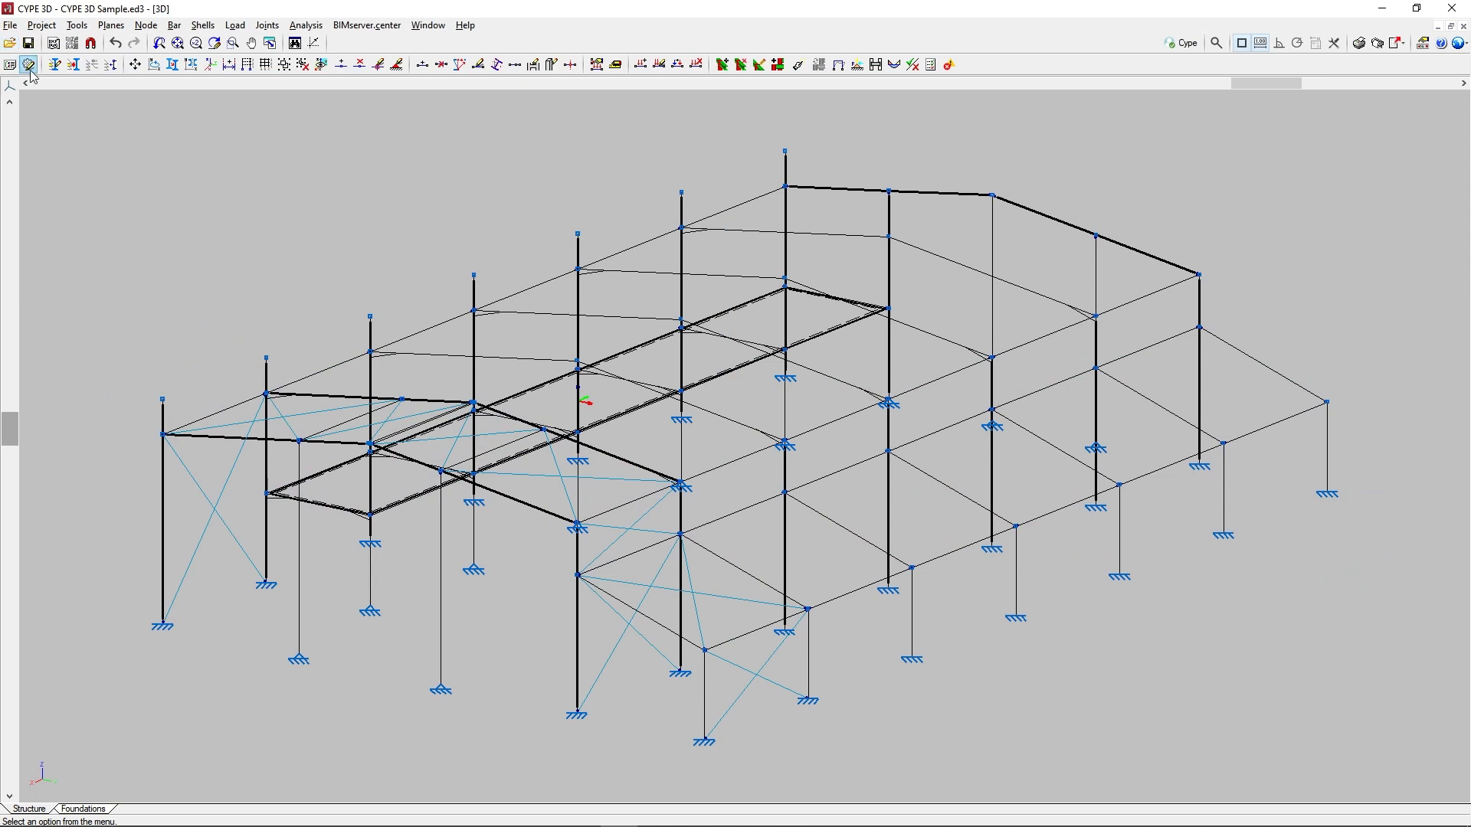